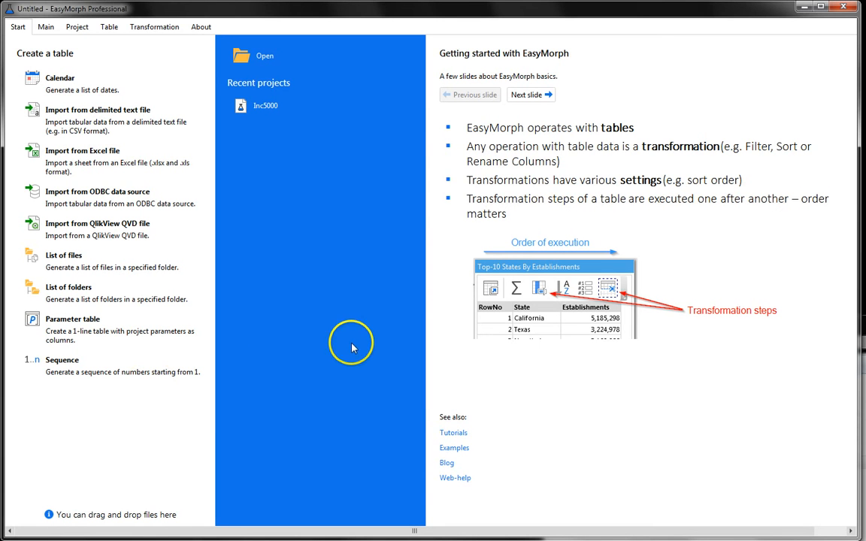
Download the Inc.5000 Companies 2014 example from the EasyMorph examples page and open the Inc5000 folder inside the archive
click(451, 449)
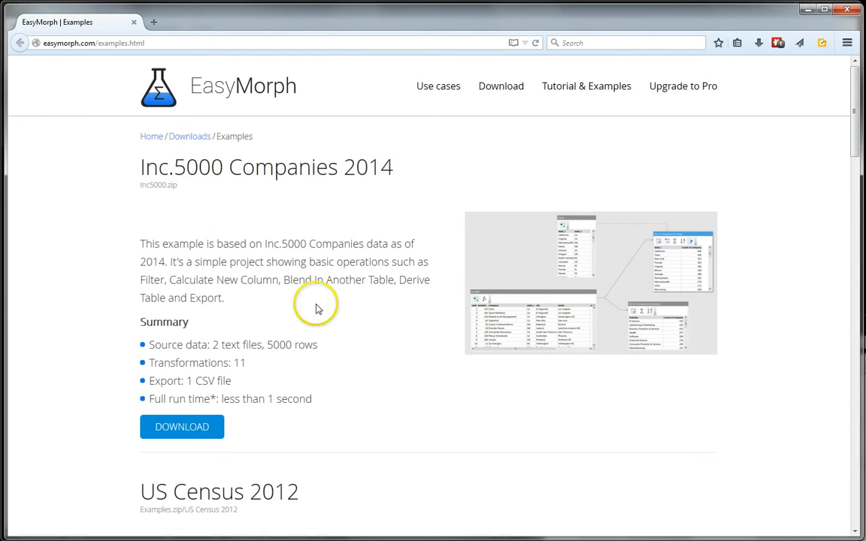
click(174, 433)
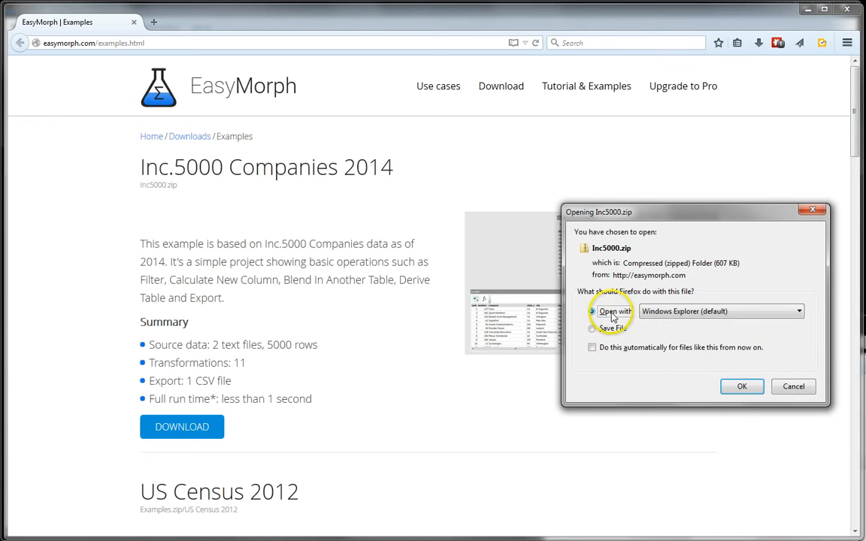
click(741, 386)
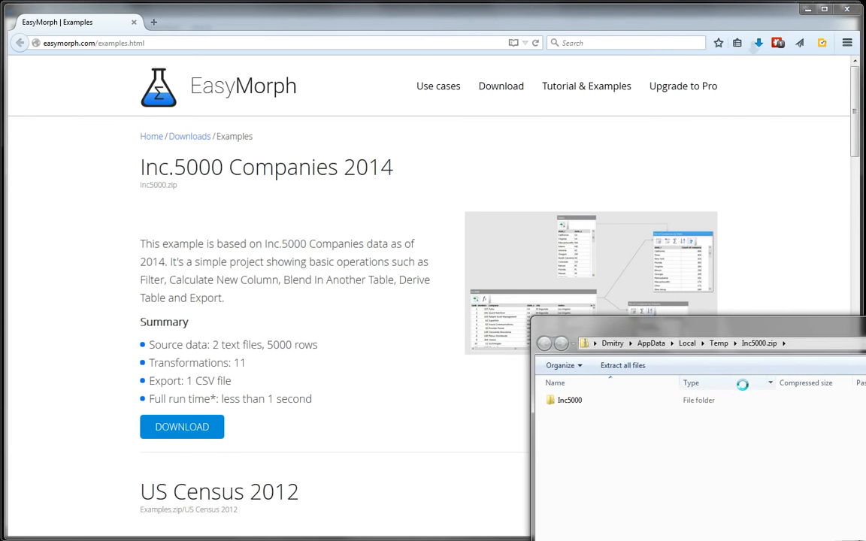
double_click(578, 406)
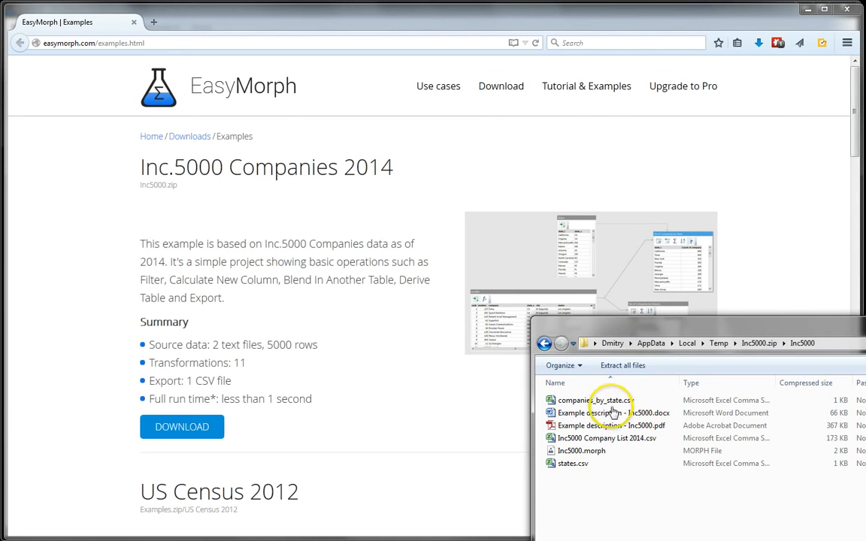
click(575, 400)
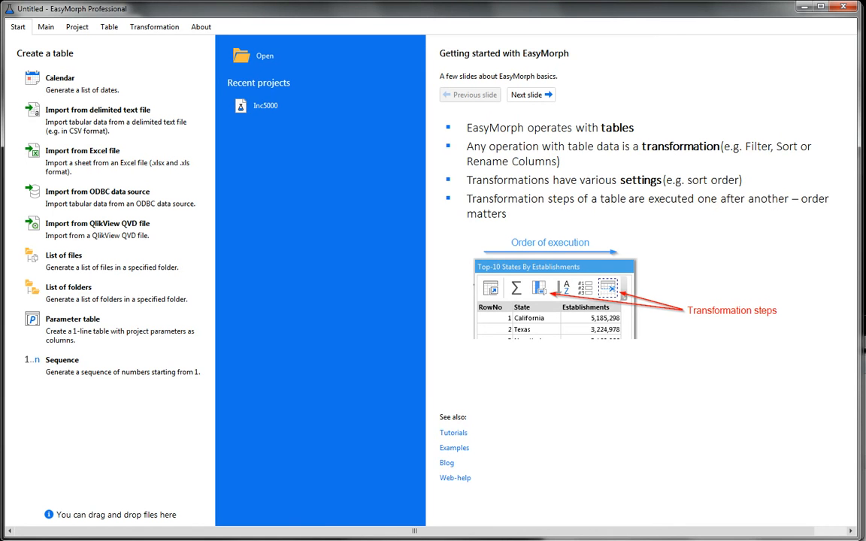
Import Inc5000 Company List 2014.csv into EasyMorph straight from the extracted Inc5000 folder, and reposition and enlarge the new table
key(alt+Tab)
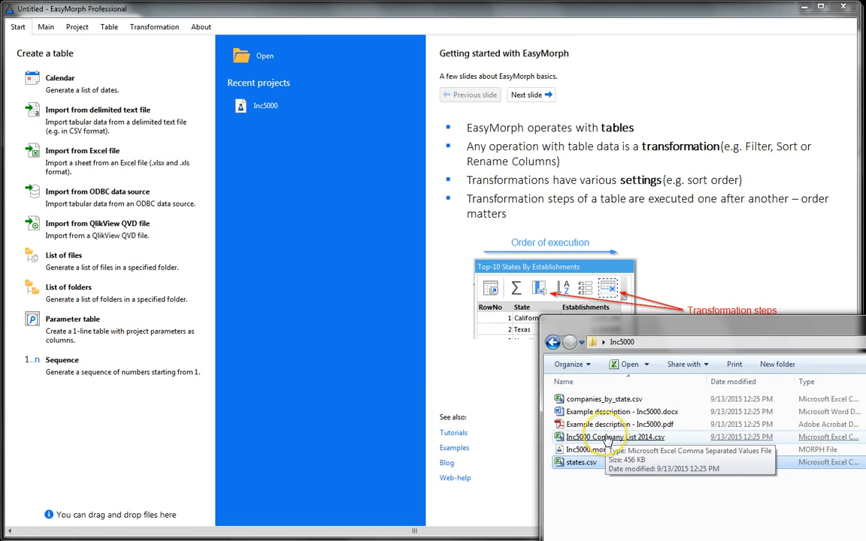
drag(607, 440, 372, 277)
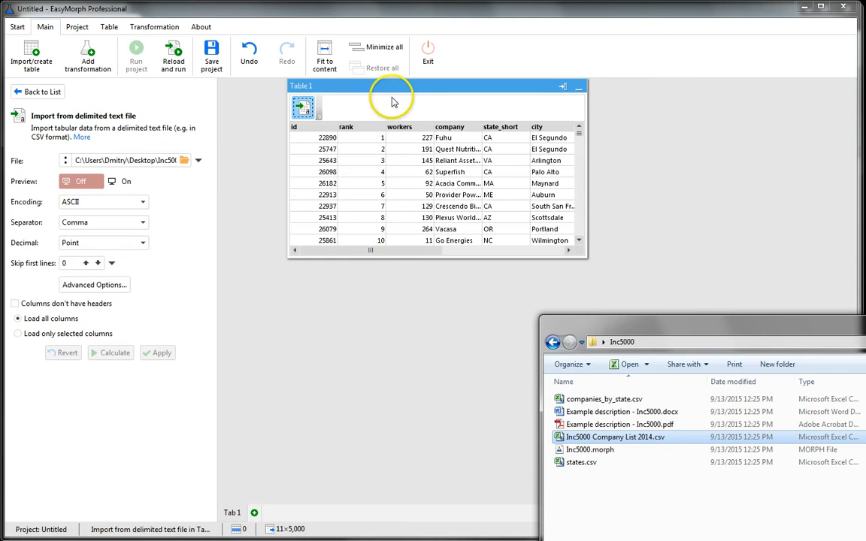
drag(392, 91, 374, 124)
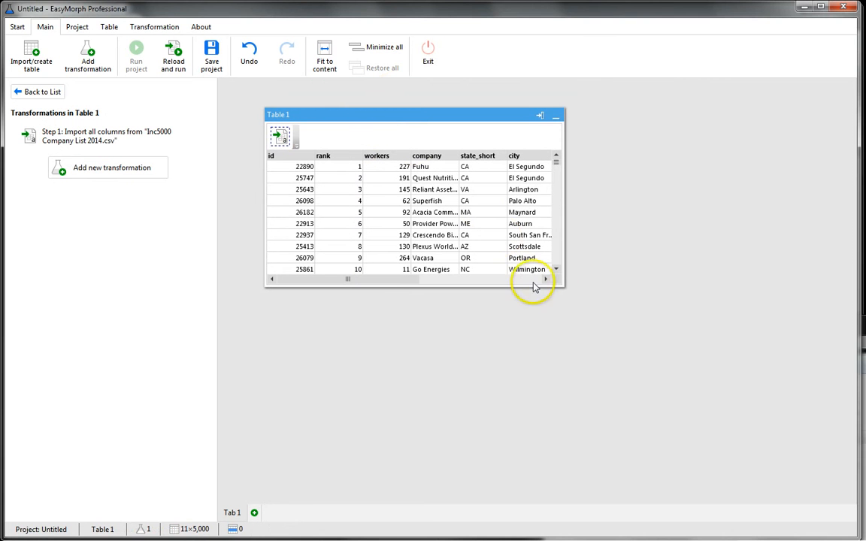
drag(561, 286, 624, 366)
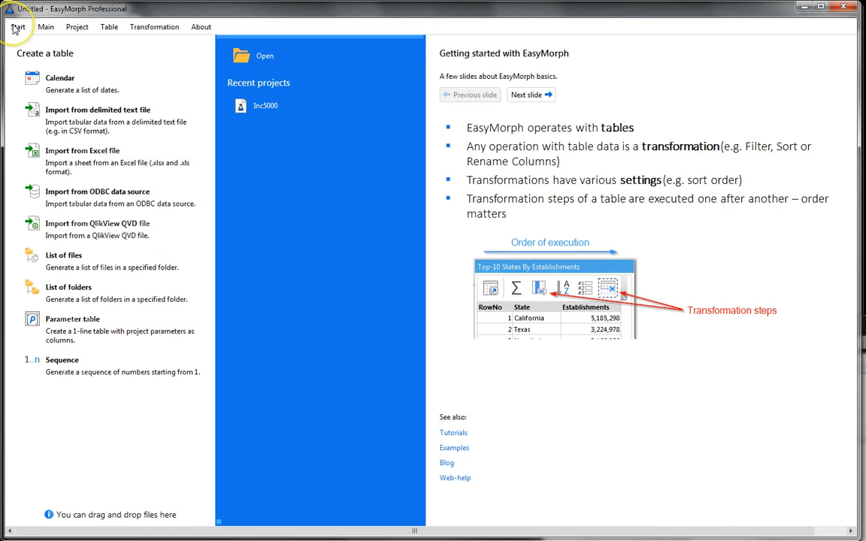
Create a table by importing Inc5000 Company List 2014.csv as a delimited text file
click(15, 27)
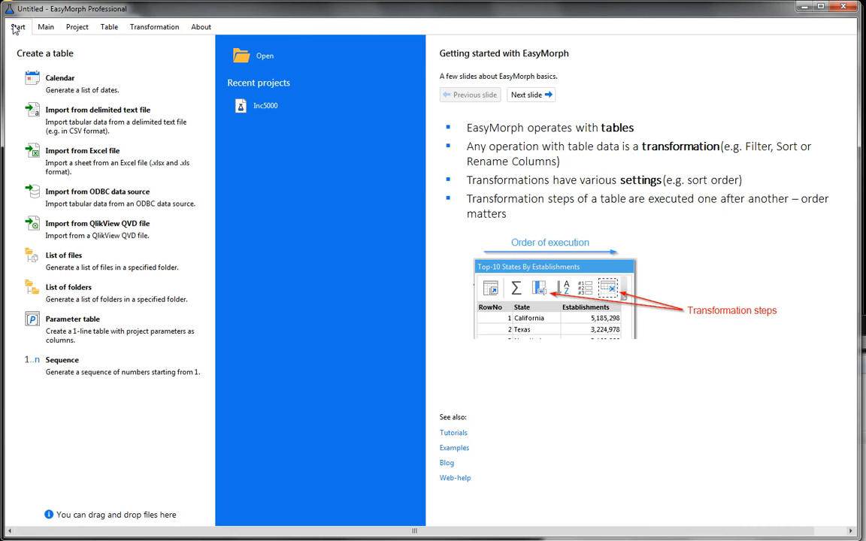
click(118, 123)
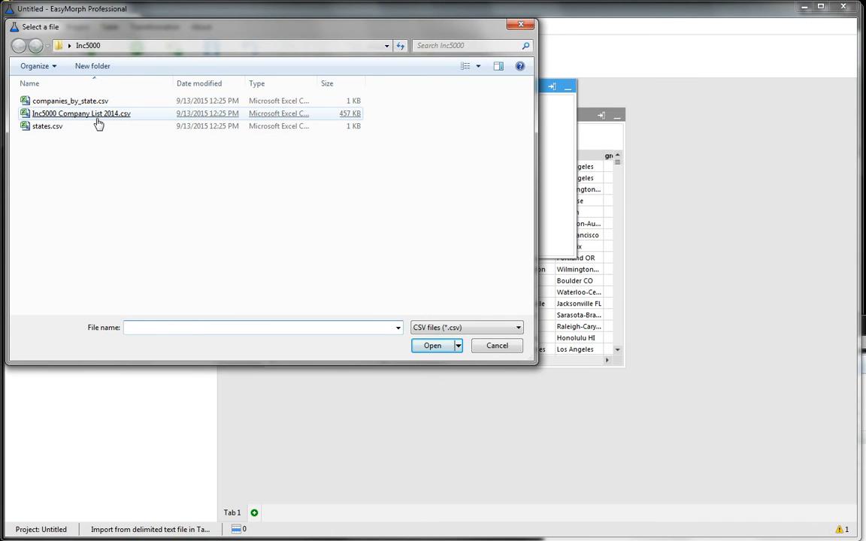
double_click(97, 116)
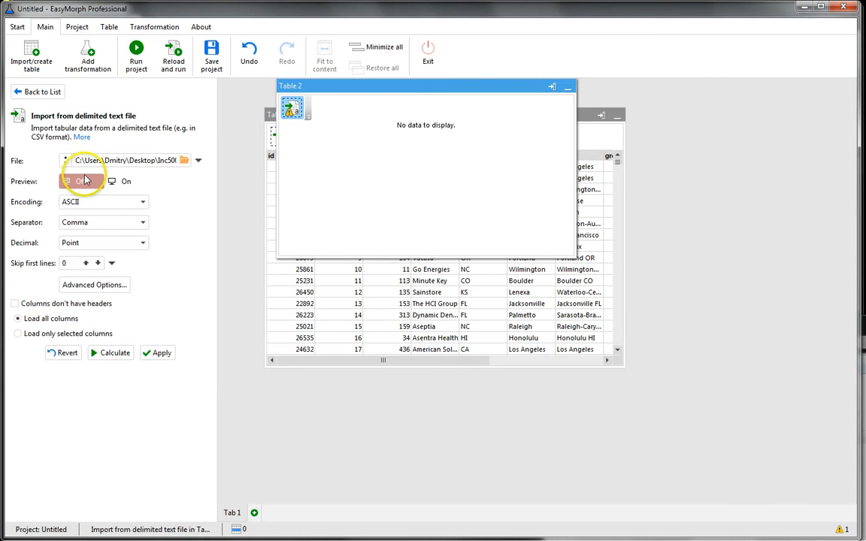
Check the import's separator and encoding options, and turn on the data preview
click(124, 228)
click(123, 225)
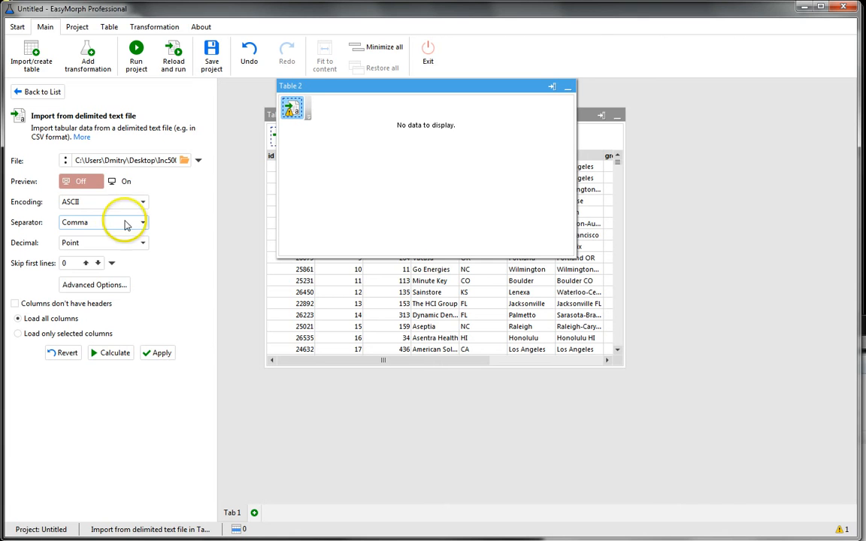
click(139, 202)
click(139, 203)
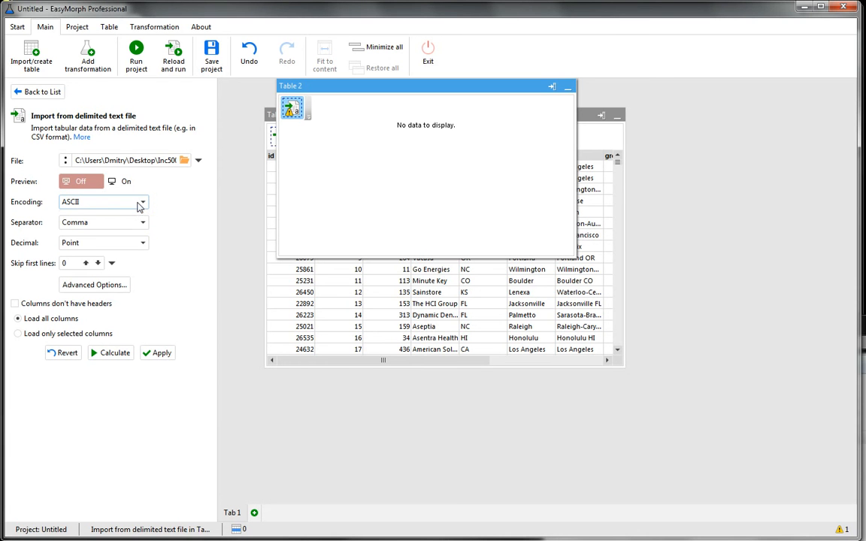
click(122, 181)
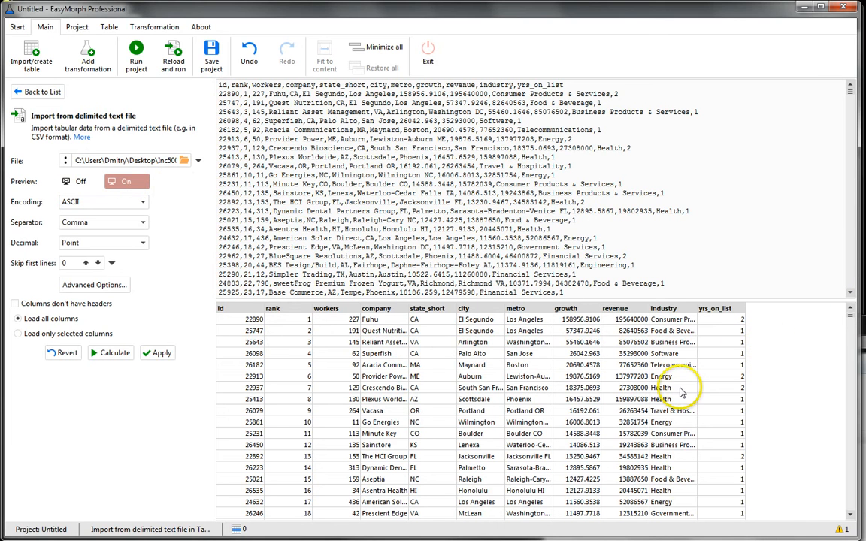
Try limiting the import to the rank, company, state_short, metro and growth columns
click(17, 333)
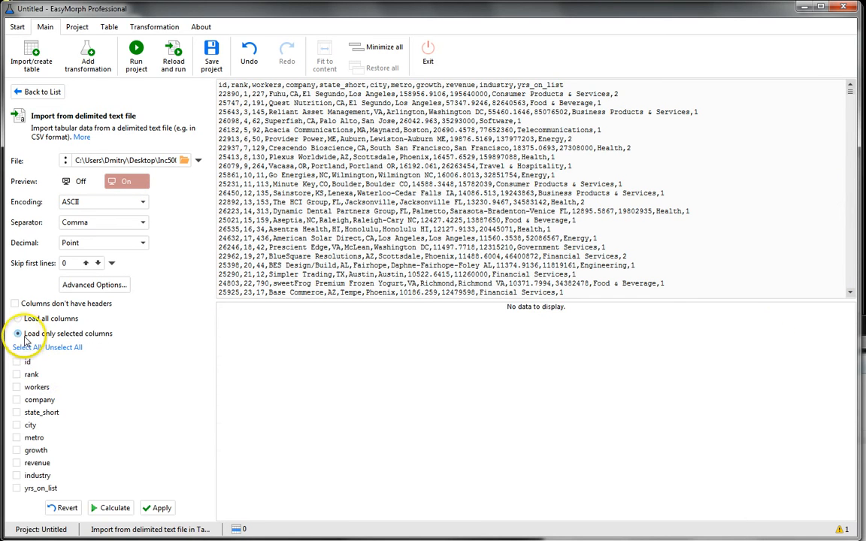
click(30, 375)
click(30, 399)
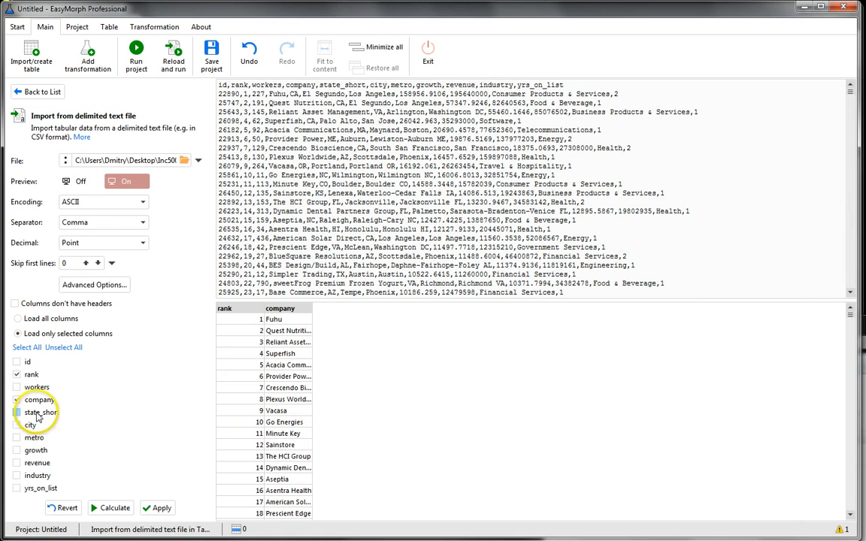
click(30, 412)
click(33, 437)
click(33, 450)
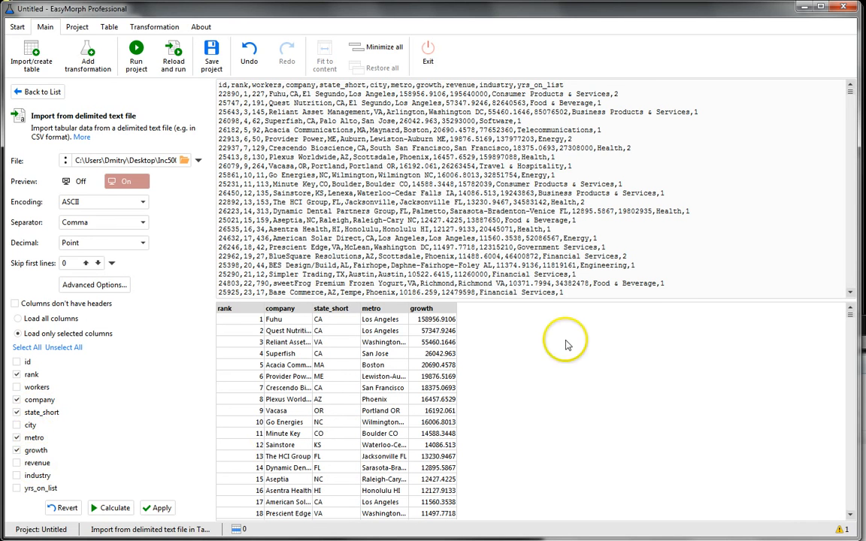
Set the import to load all columns and calculate it
click(48, 321)
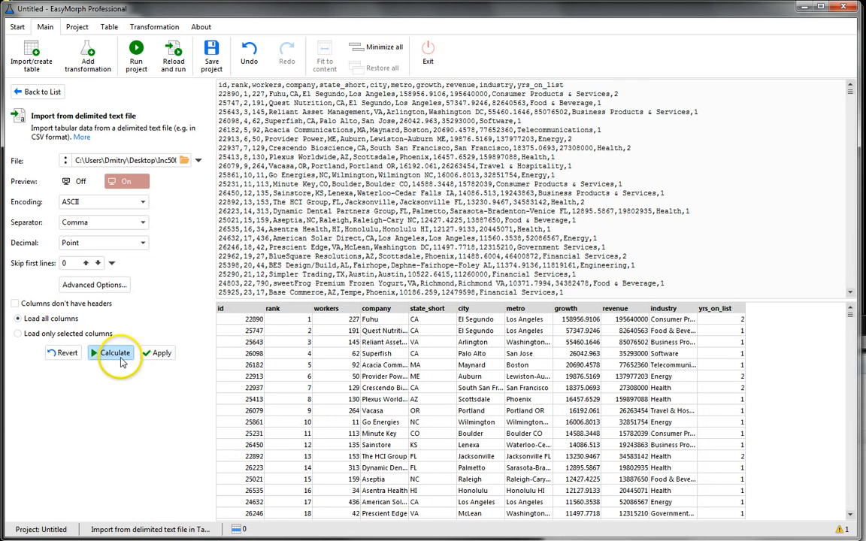
click(110, 358)
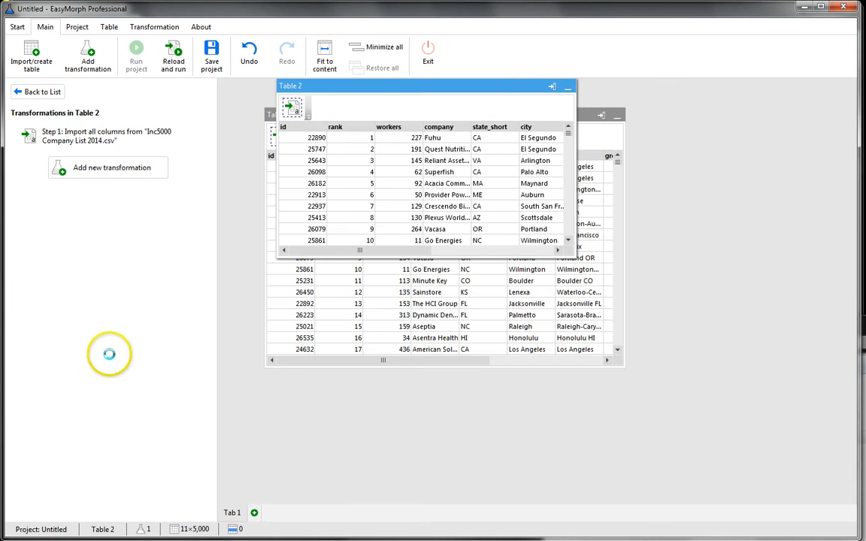
Move Table 2 aside and delete the redundant Table 1
drag(518, 87, 480, 98)
click(555, 117)
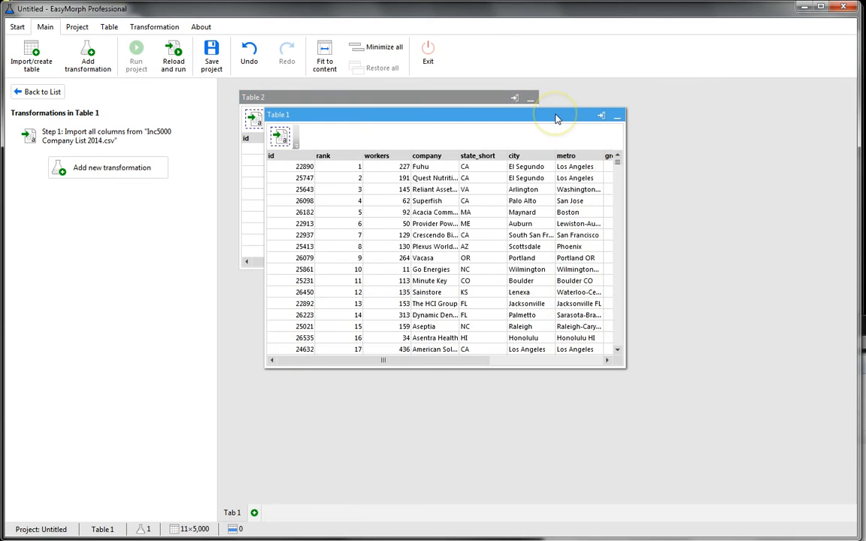
right_click(558, 116)
click(575, 235)
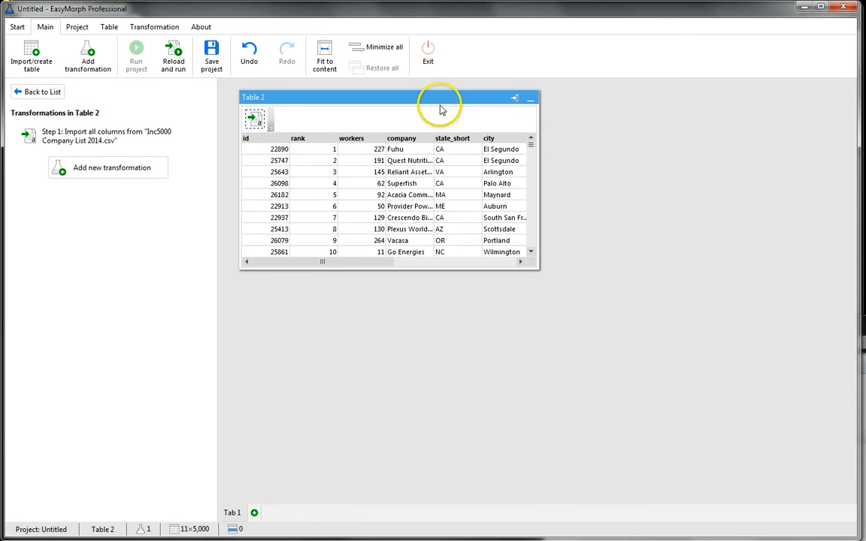
Enlarge the Table 2 window to show more rows and columns, and reposition it in the workspace
mouse_move(440, 108)
mouse_down()
mouse_move(450, 100)
mouse_move(449, 112)
mouse_up()
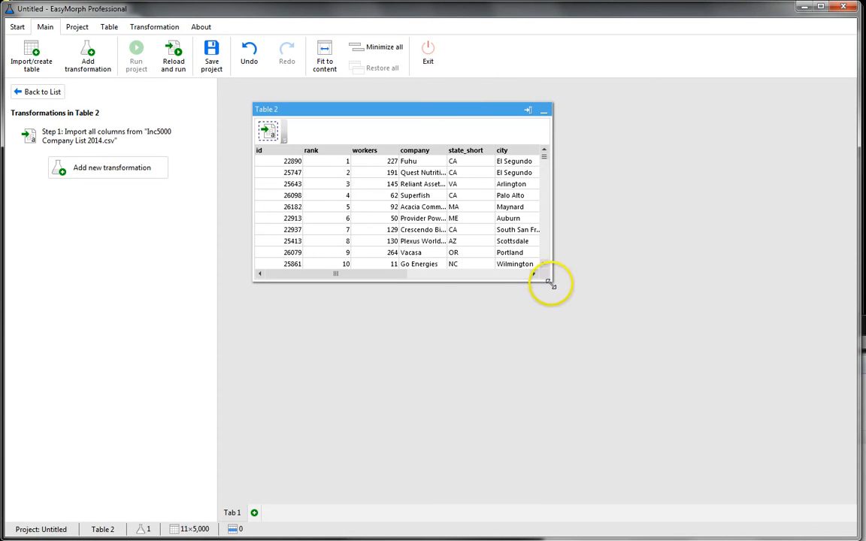
drag(553, 280, 733, 443)
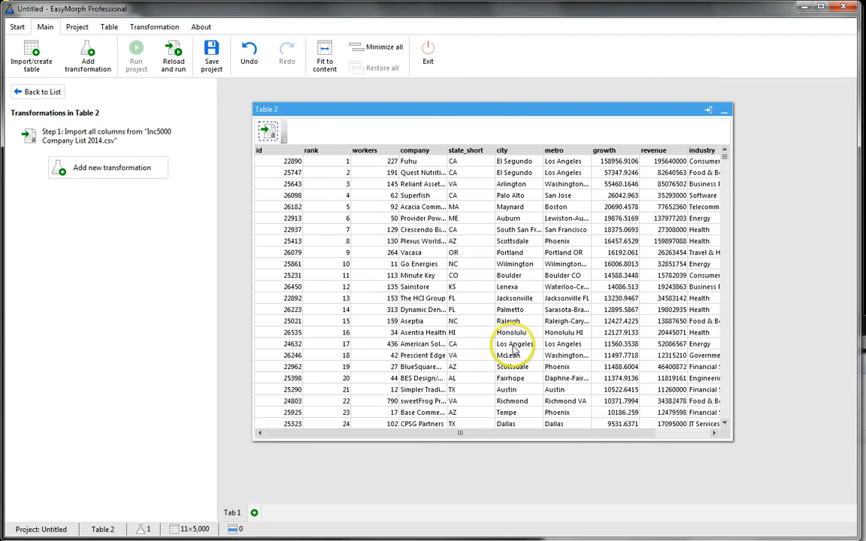
drag(478, 113, 465, 138)
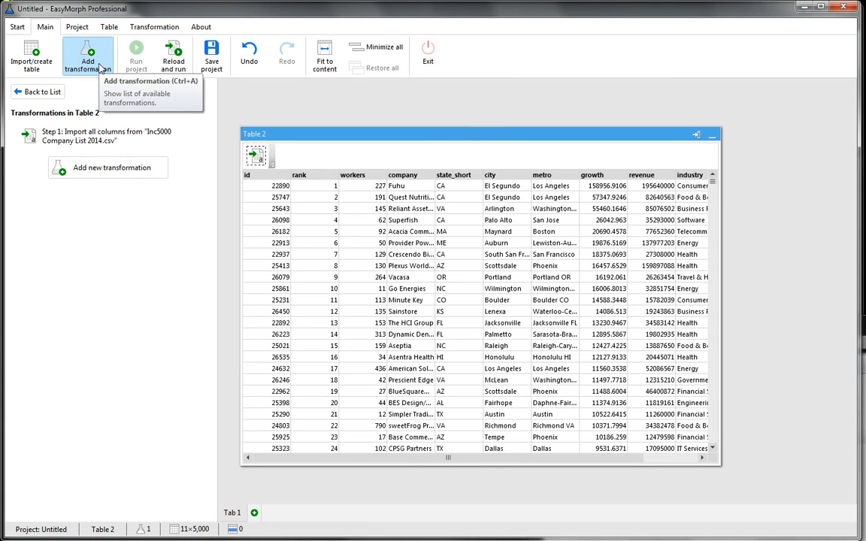
Examine the transformations available for Table 2 in the Basic, Filters, Export, Excel and Advanced categories
click(101, 68)
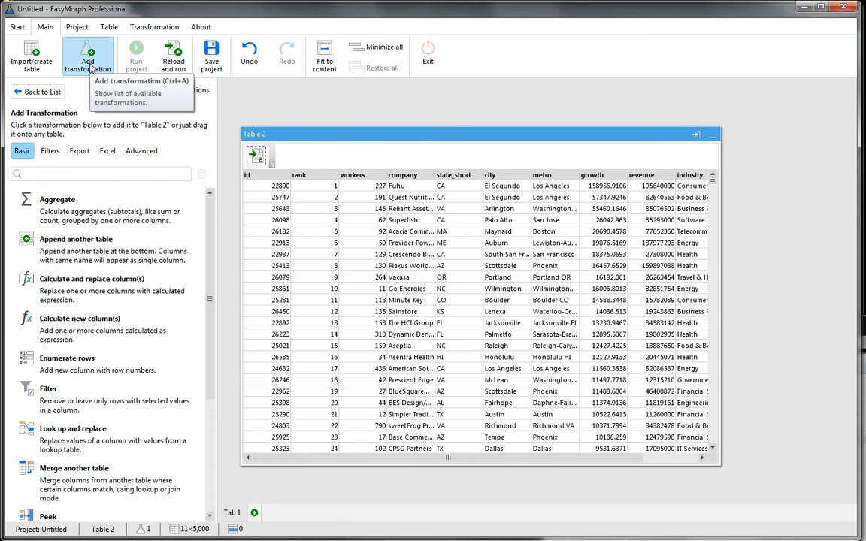
mouse_move(209, 206)
mouse_down()
mouse_move(212, 319)
mouse_move(222, 302)
mouse_move(217, 211)
mouse_up()
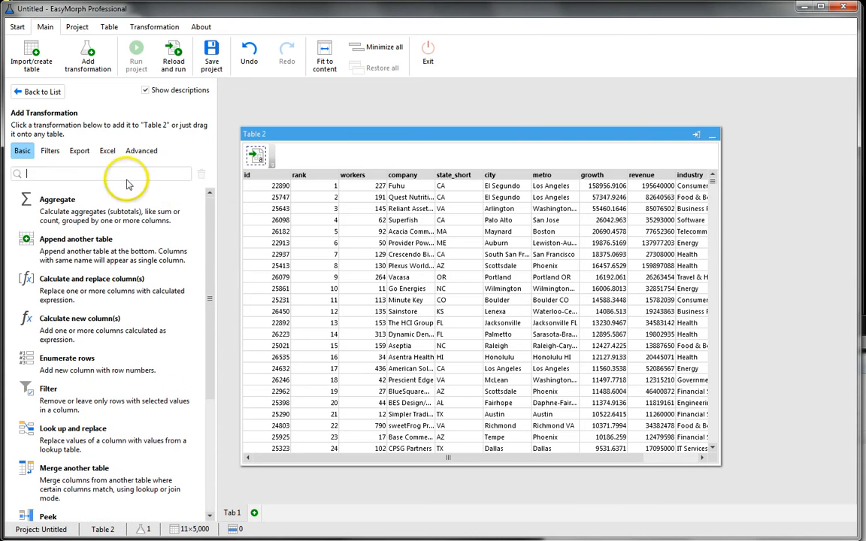
click(50, 152)
click(79, 152)
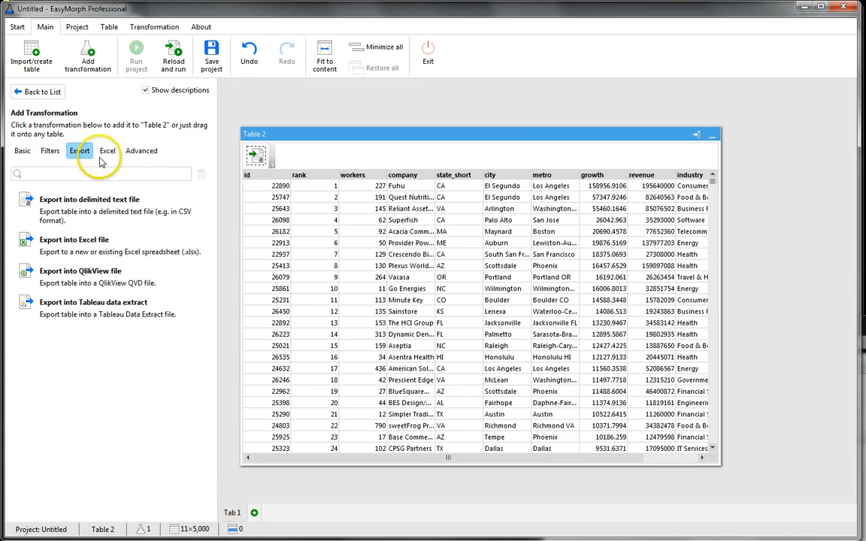
click(110, 154)
click(141, 152)
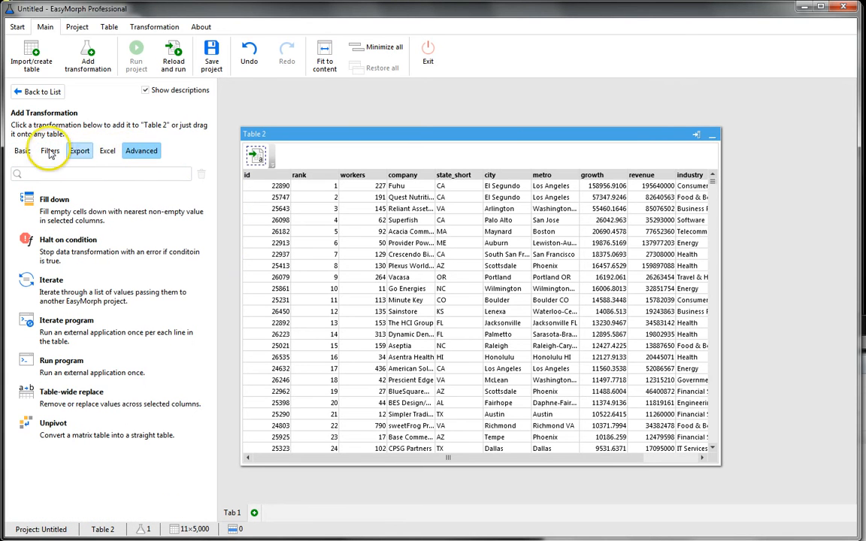
click(23, 152)
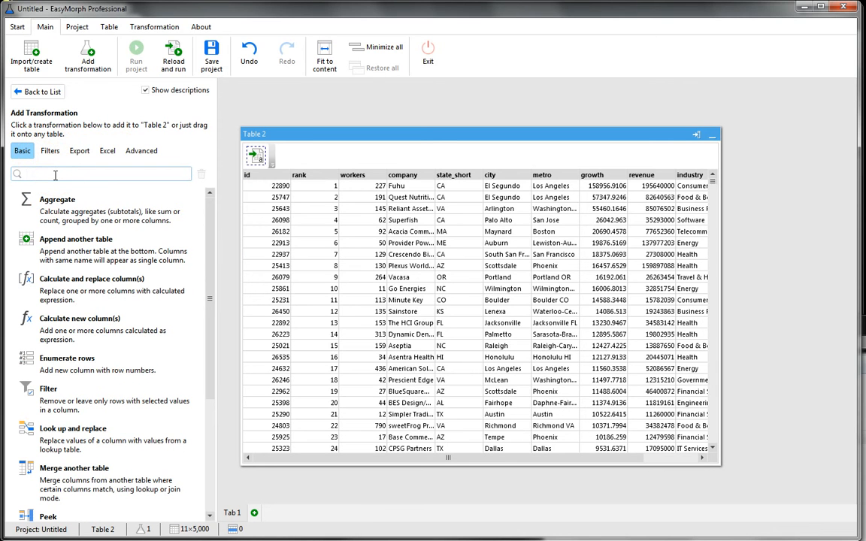
Try a Keep duplicates transformation on Table 2 comparing all columns, and undo it
text(dupli)
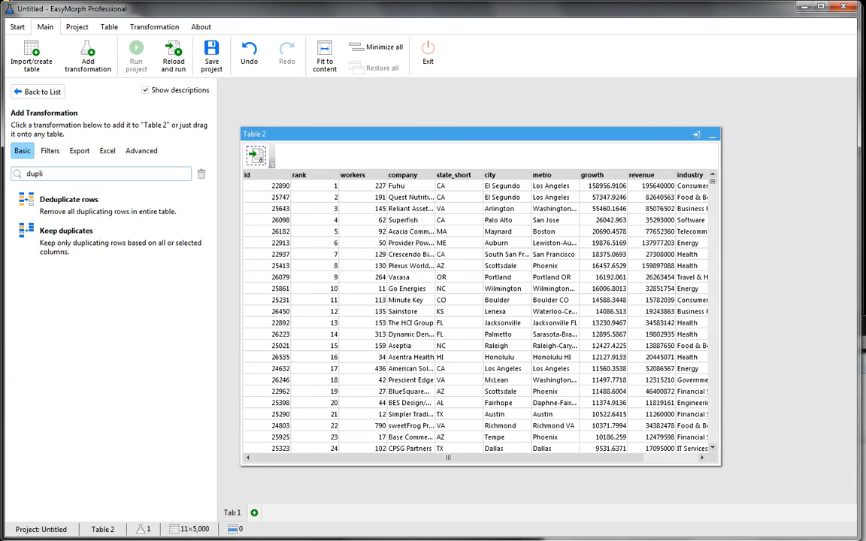
click(62, 239)
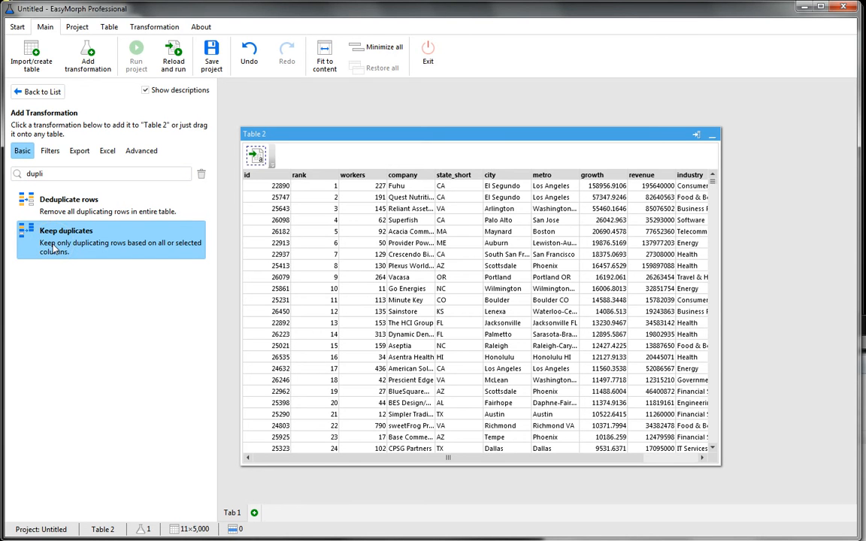
drag(54, 250, 328, 234)
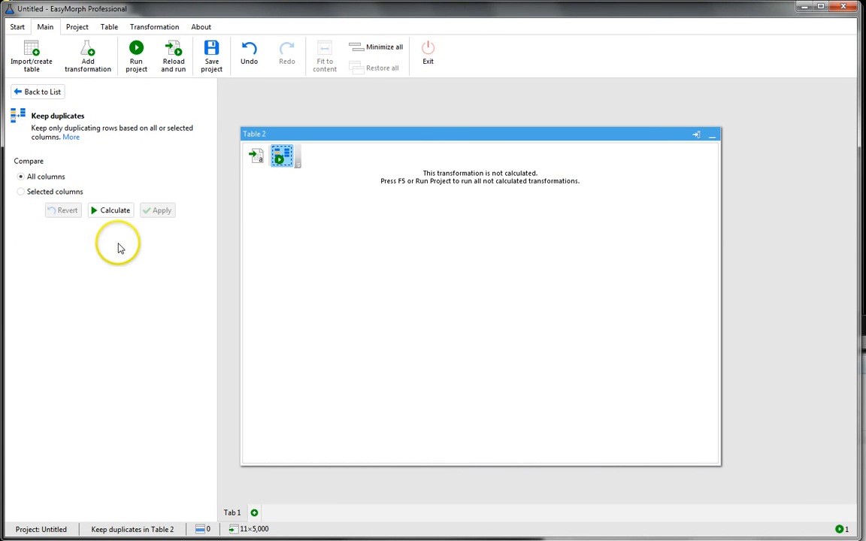
click(112, 211)
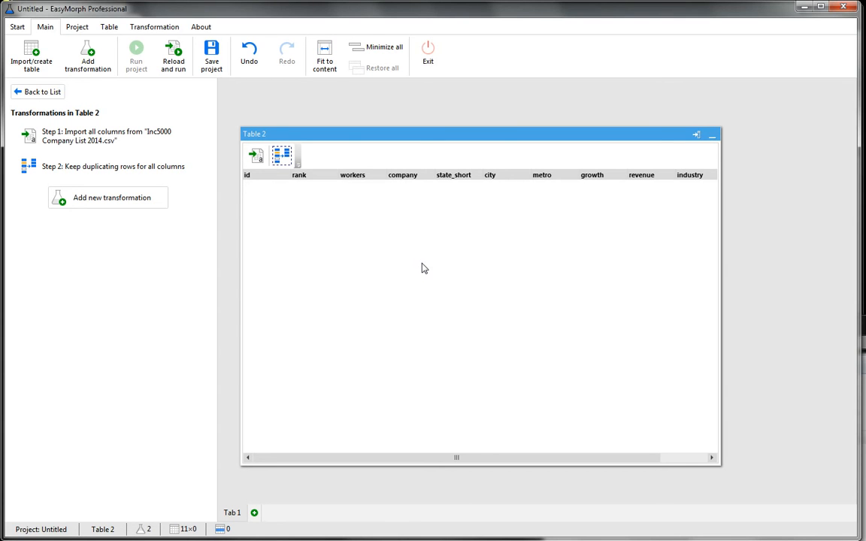
click(249, 63)
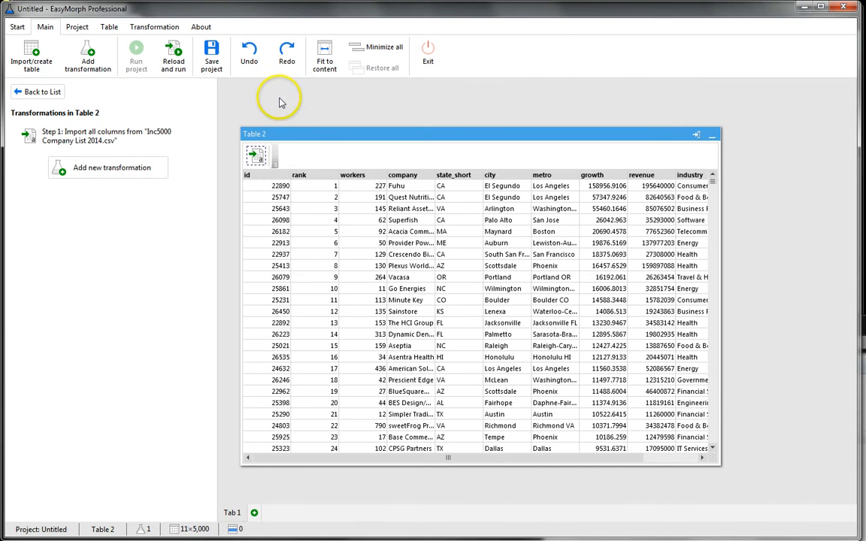
Reposition the Table 2 window and widen it until all columns through yrs_on_list fit
drag(290, 136, 297, 126)
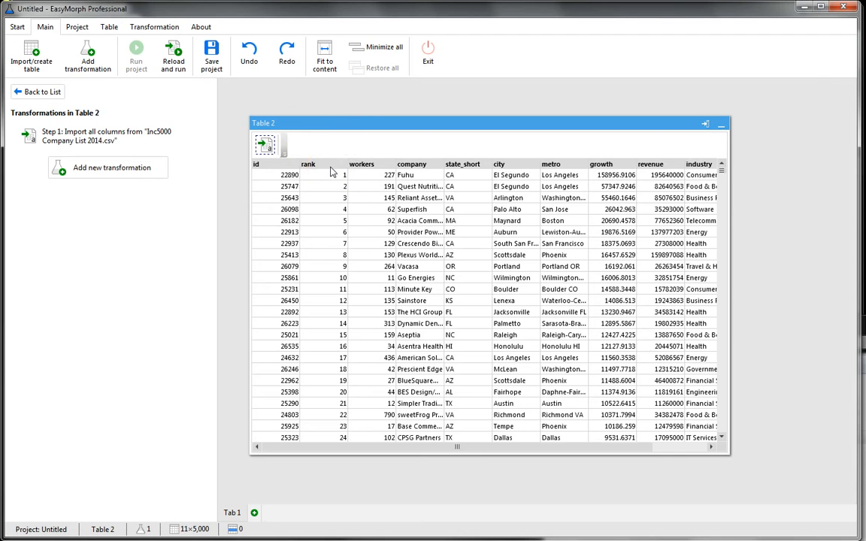
drag(347, 128, 334, 138)
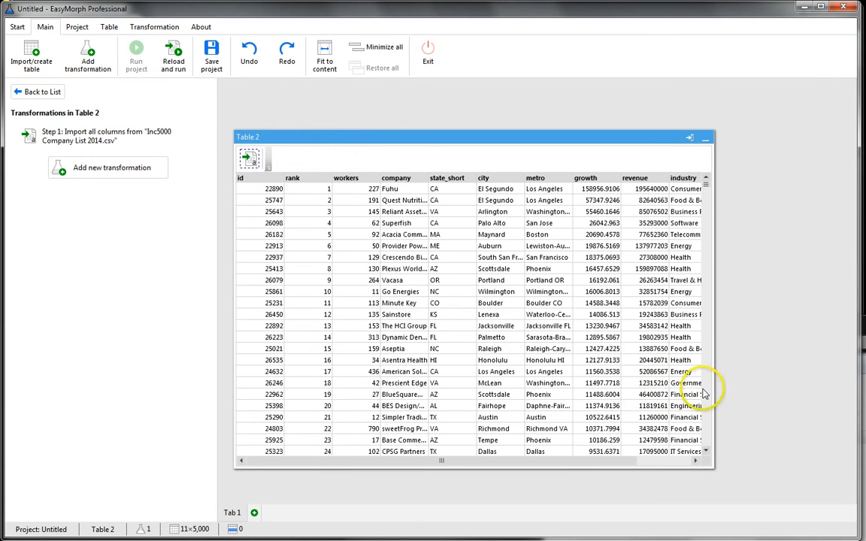
drag(715, 392, 795, 388)
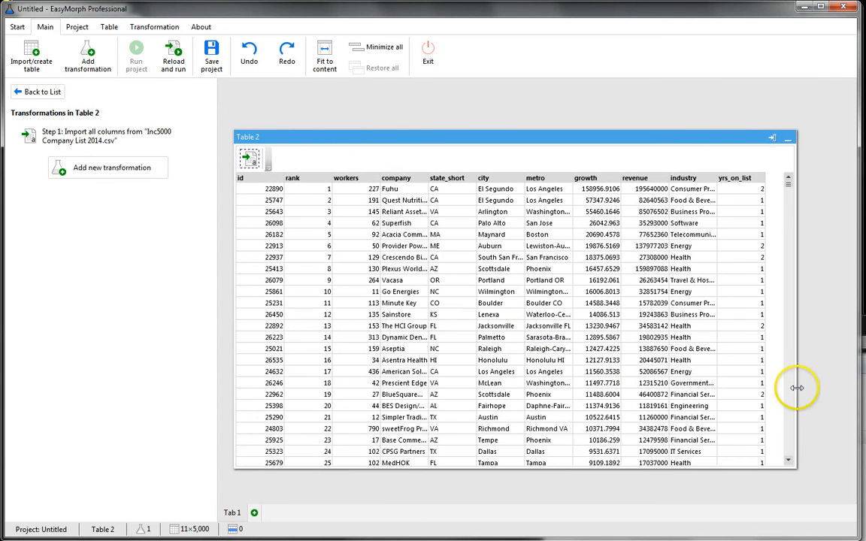
Remove the id, rank and yrs_on_list columns from Table 2
click(261, 179)
ctrl+click(299, 179)
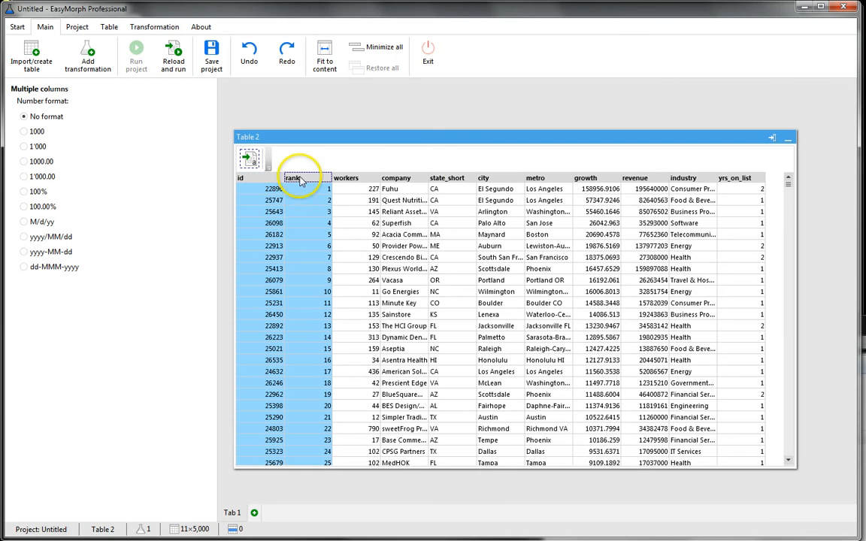
ctrl+click(739, 180)
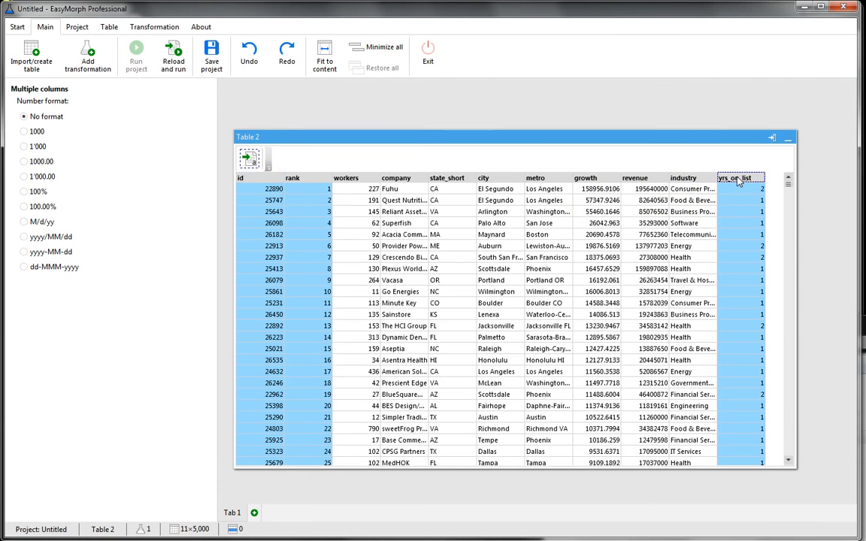
right_click(739, 181)
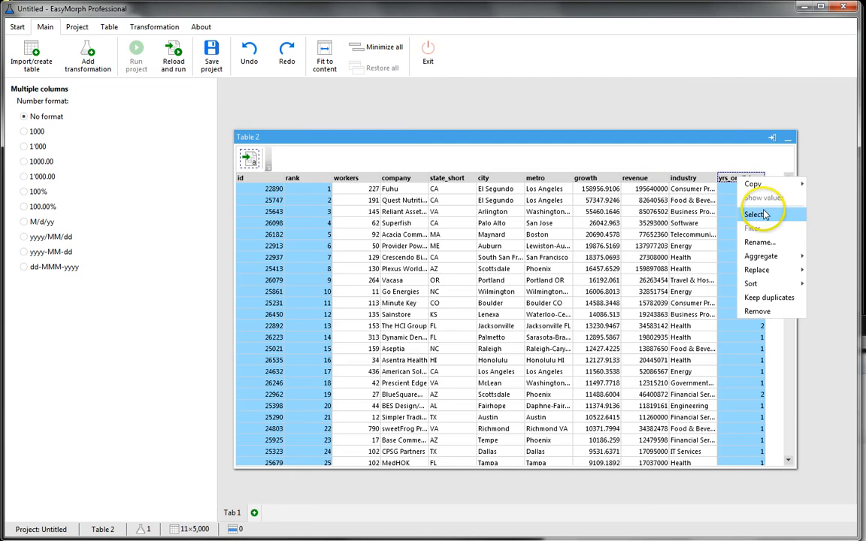
click(757, 312)
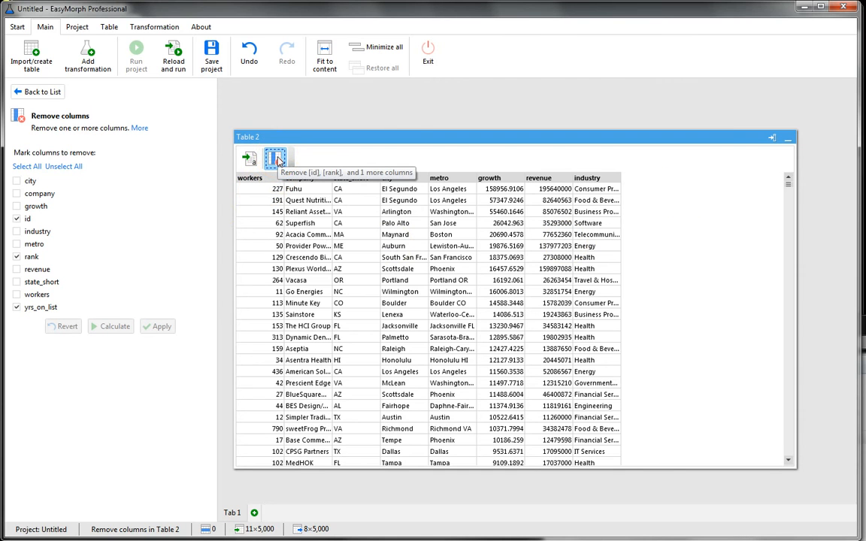
Compare Table 2 at its import and Remove columns steps, and examine the company, state_short and city columns that are kept
click(250, 160)
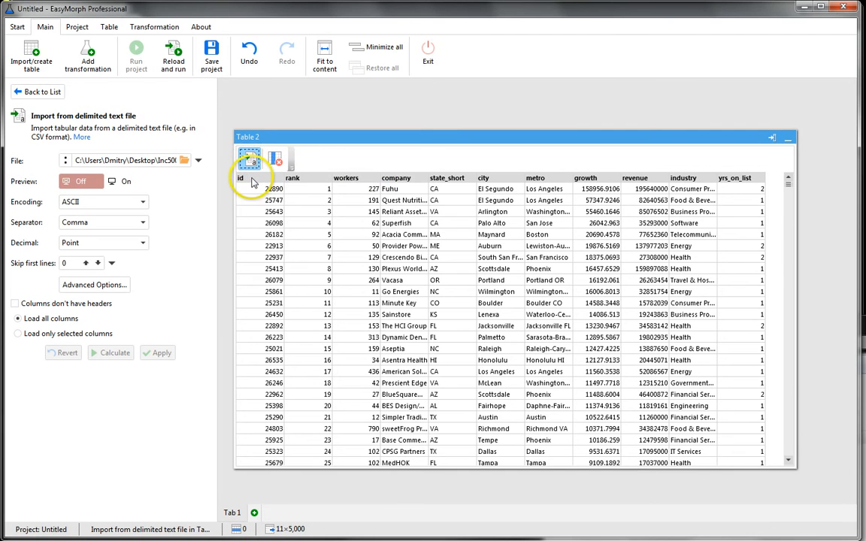
click(253, 181)
click(295, 181)
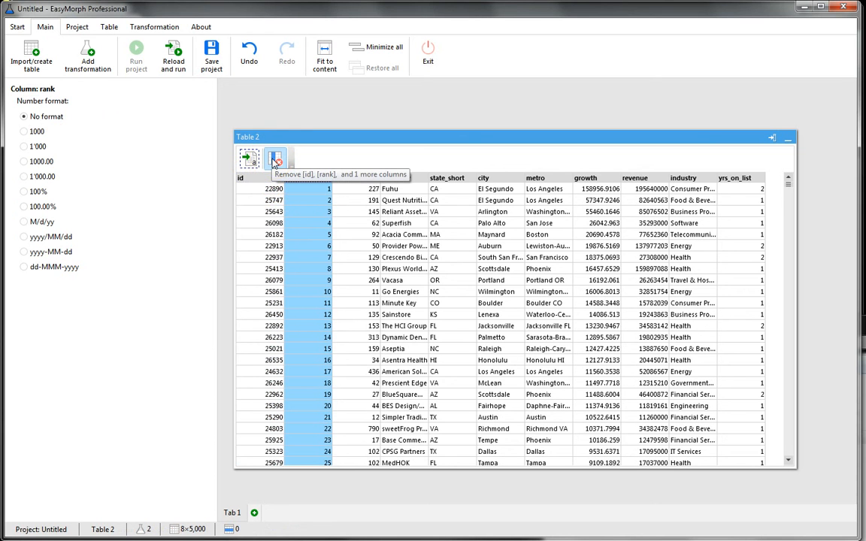
click(275, 161)
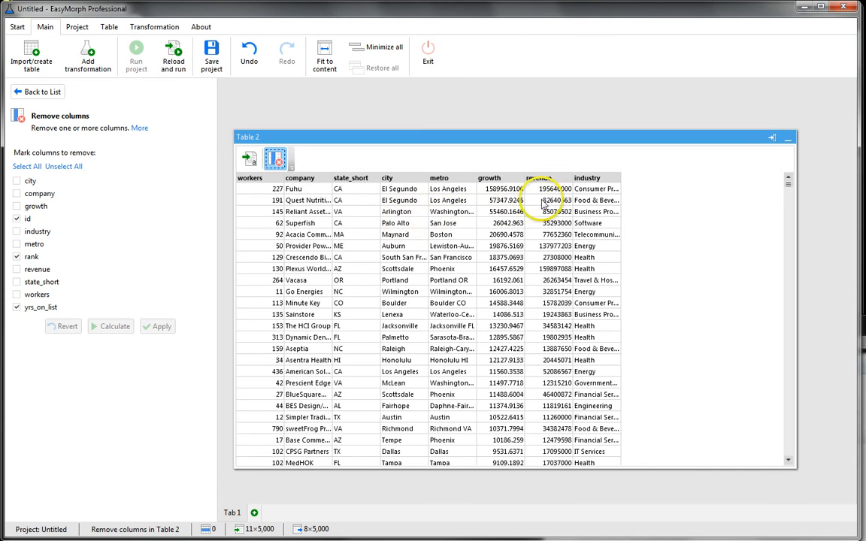
click(548, 189)
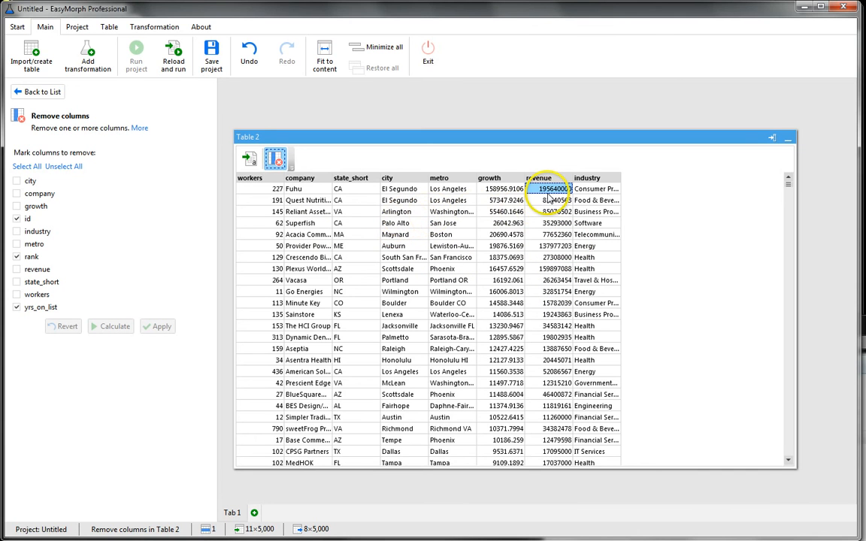
click(309, 179)
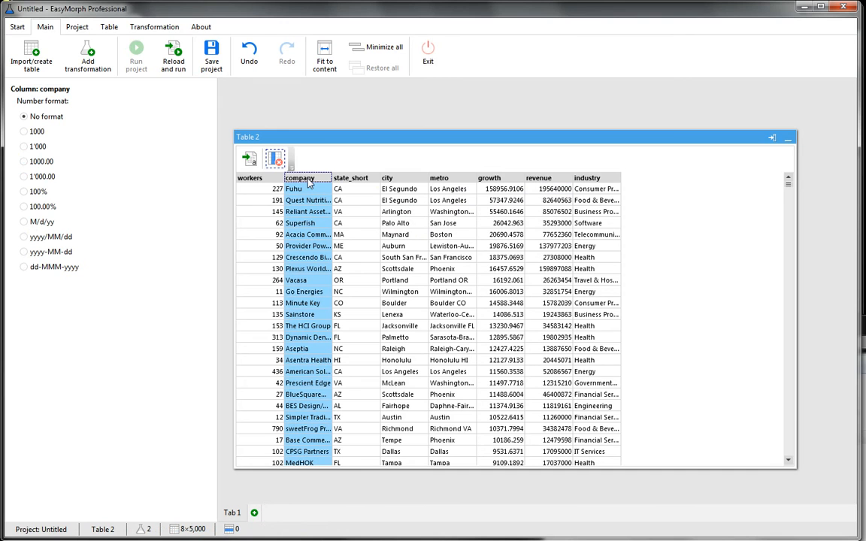
click(358, 179)
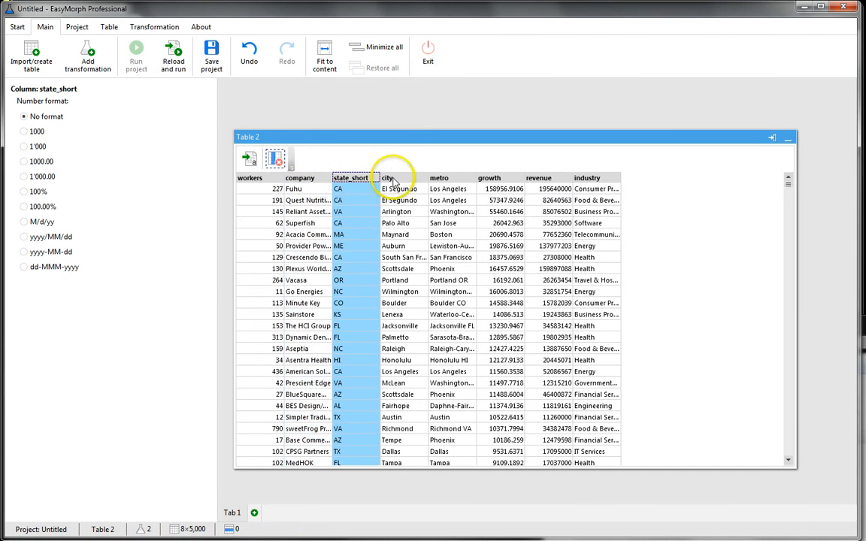
click(396, 178)
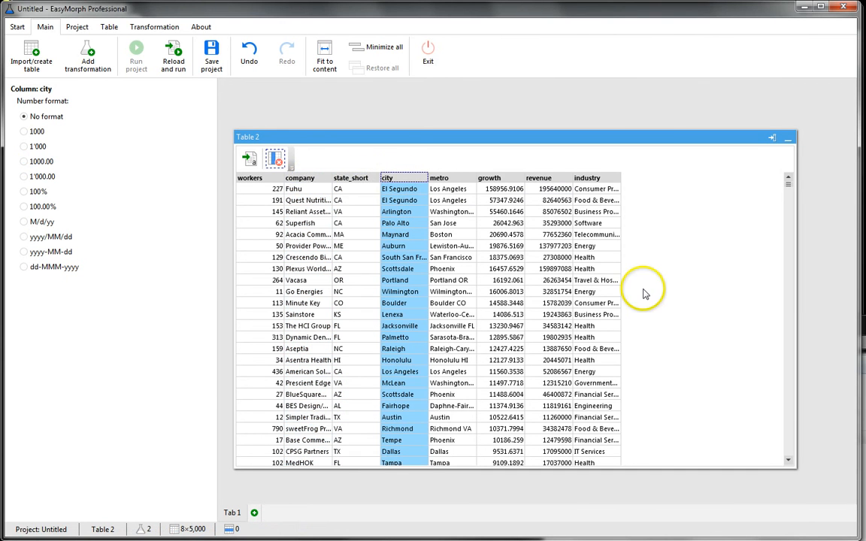
Aggregate Table 2 by the sum of revenue, grouped by state_short, and calculate the result
click(552, 180)
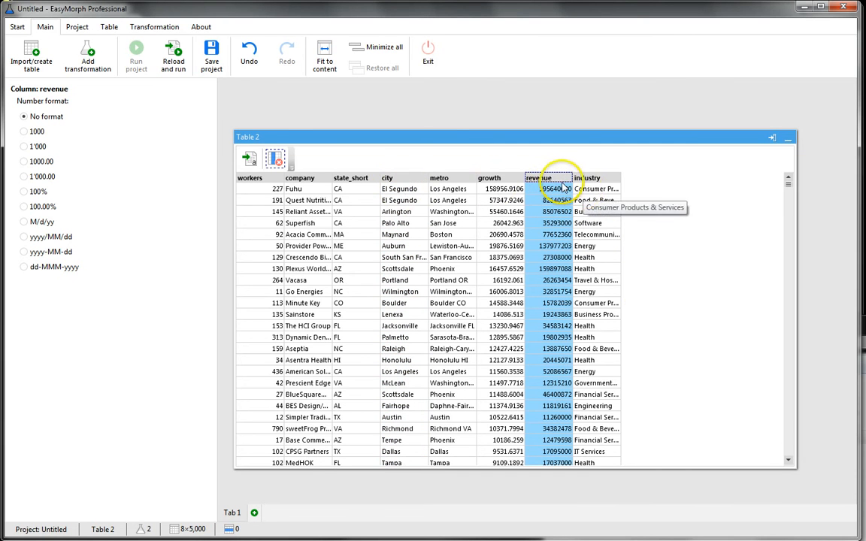
right_click(552, 183)
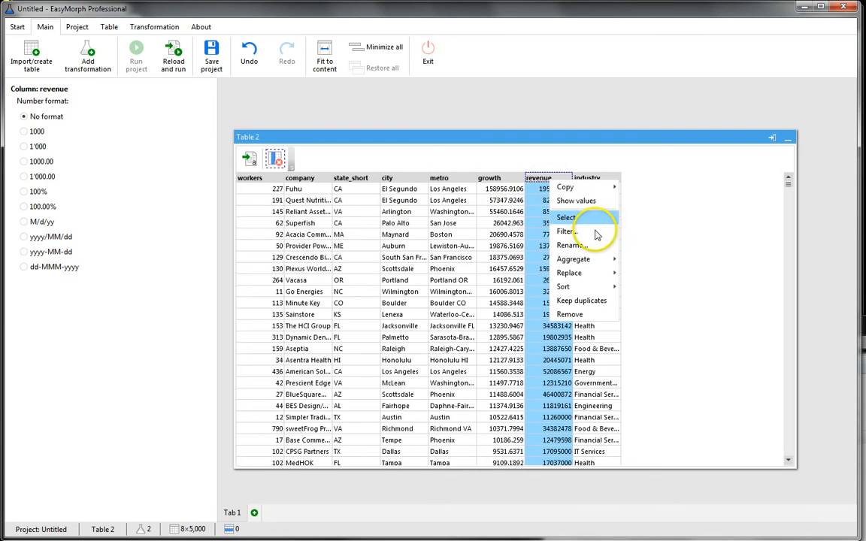
mouse_move(591, 261)
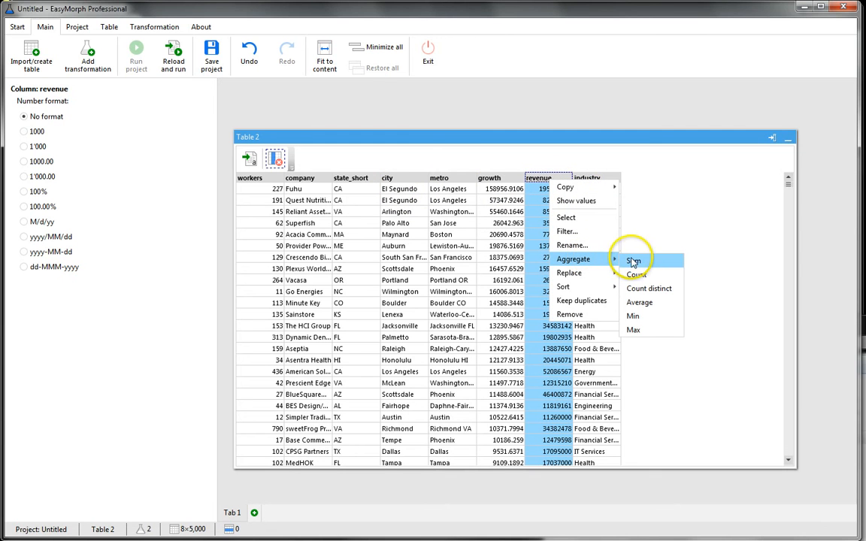
click(636, 262)
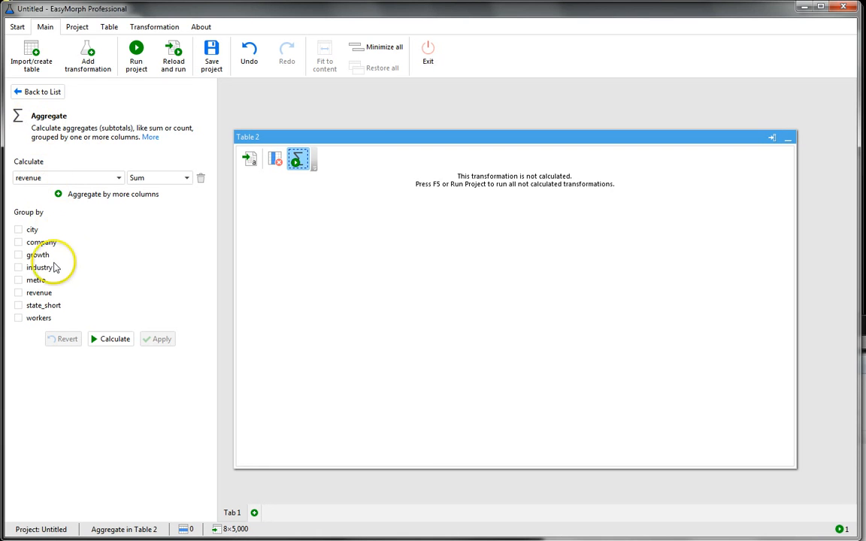
click(51, 306)
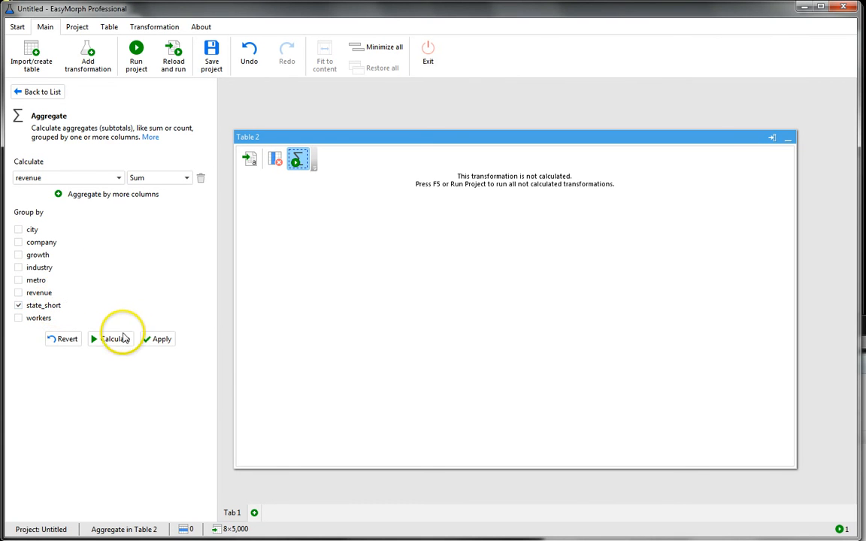
click(113, 340)
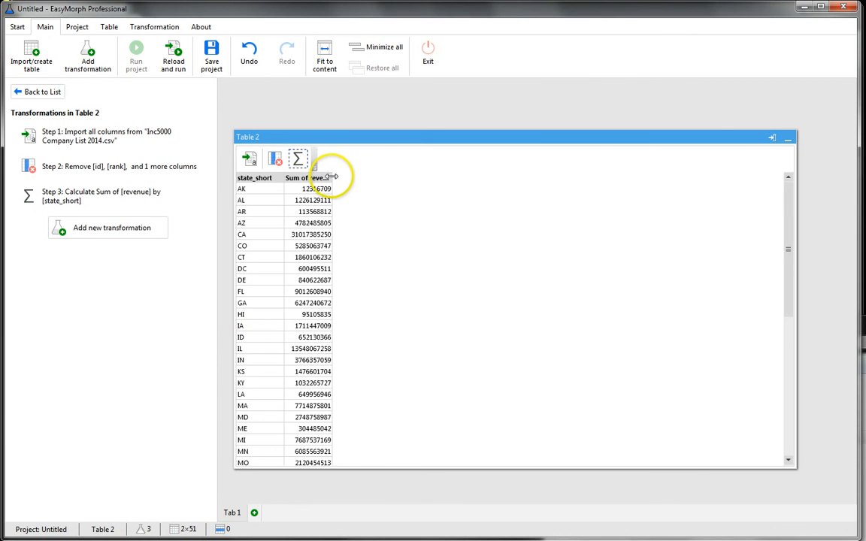
Widen the Sum of revenue column, reduce the height of the Table 2 window and move it lower in the workspace
drag(332, 179, 342, 181)
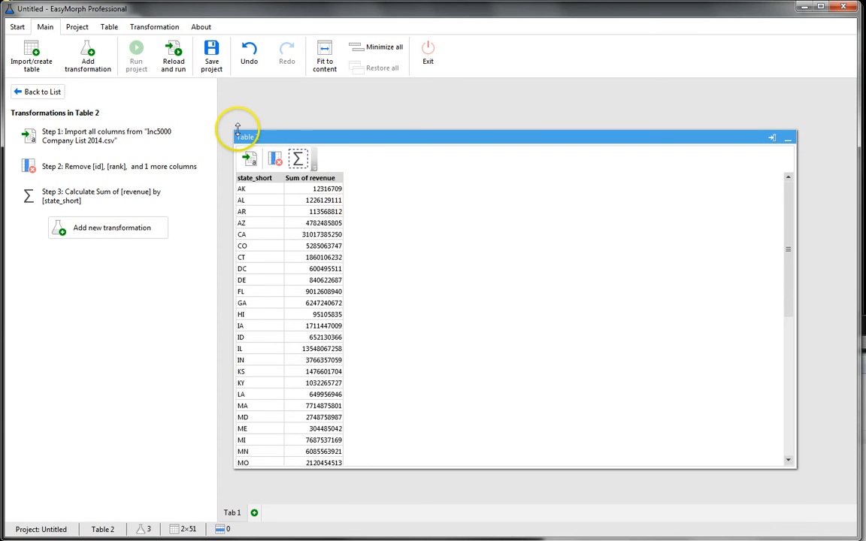
drag(236, 129, 236, 278)
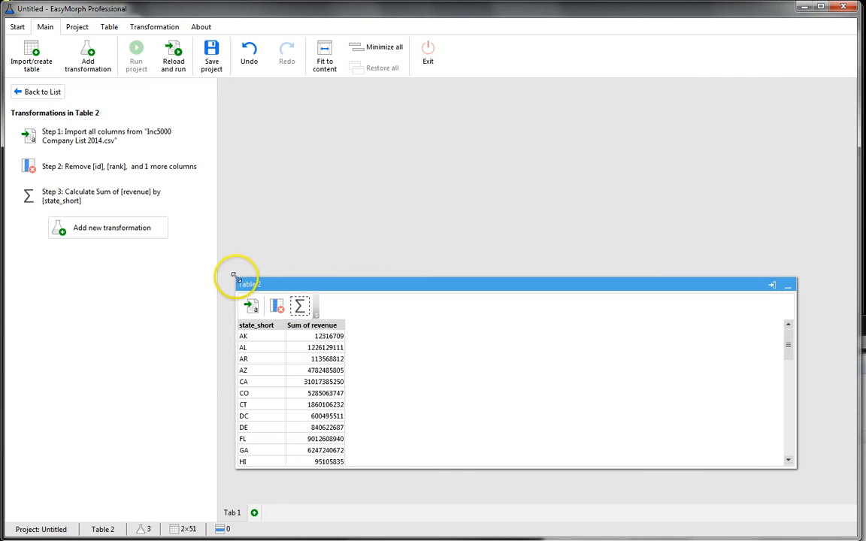
drag(300, 289, 337, 313)
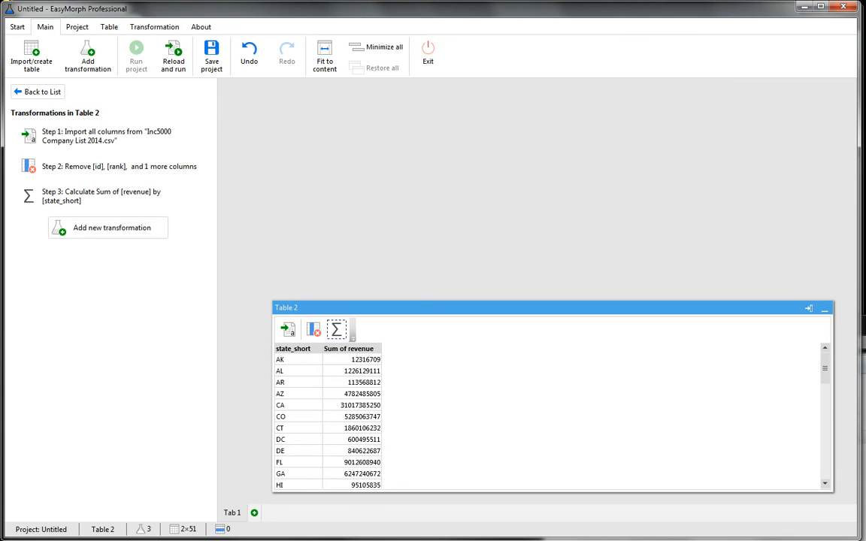
Import states.csv from the Inc5000 folder as a new table and place it above Table 2
key(alt+Tab)
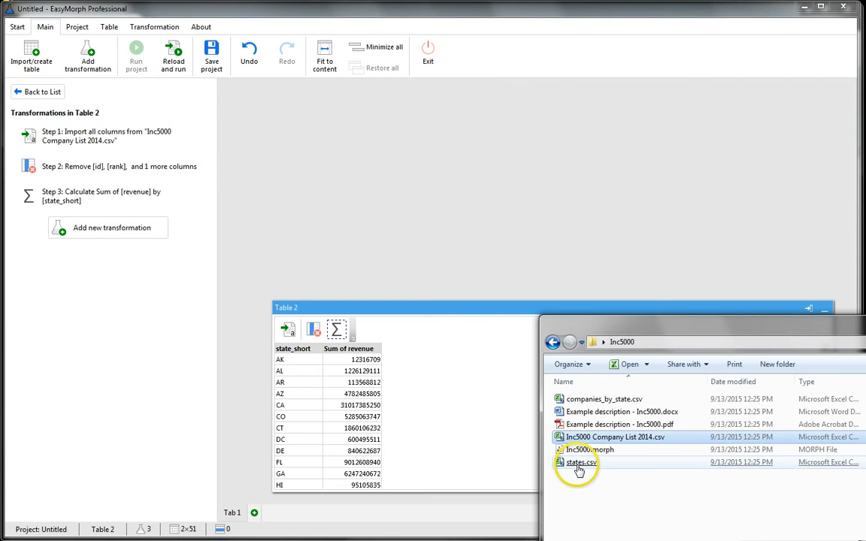
drag(577, 466, 233, 101)
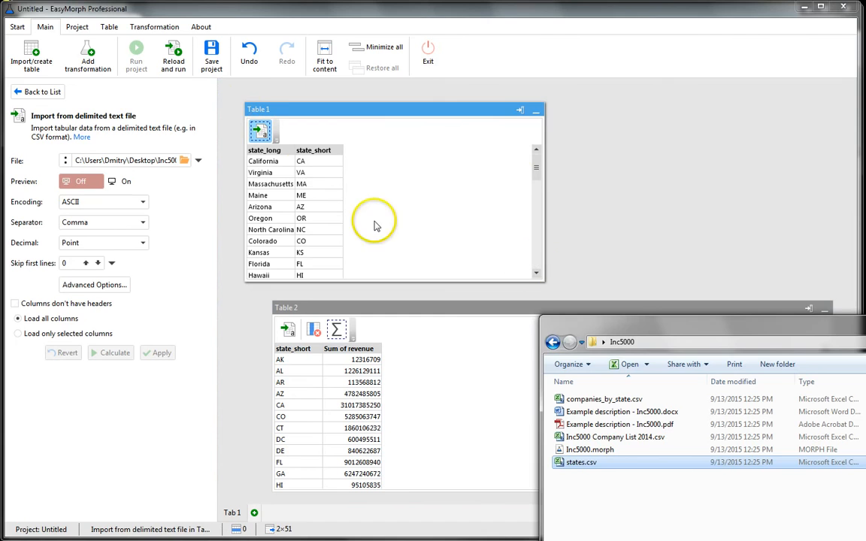
drag(309, 112, 294, 101)
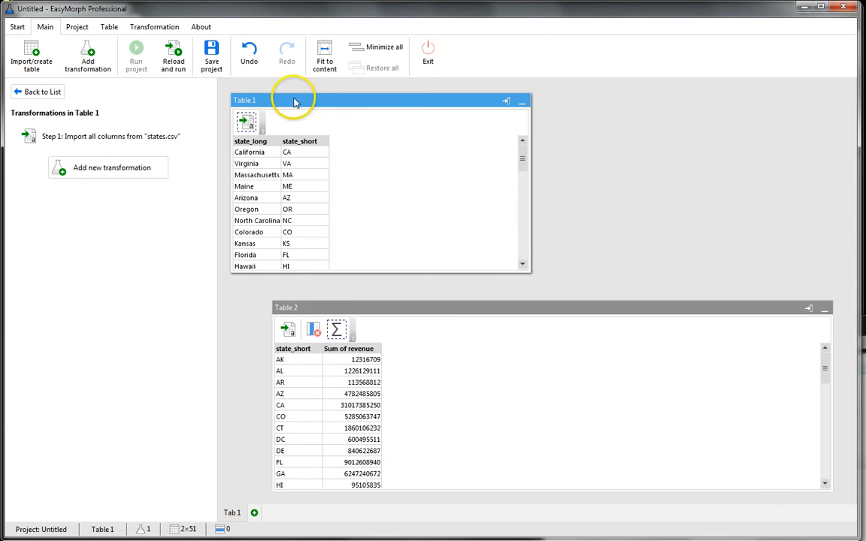
Rename the table imported from states.csv as States and widen its state_long column
right_click(294, 102)
click(324, 134)
text(States)
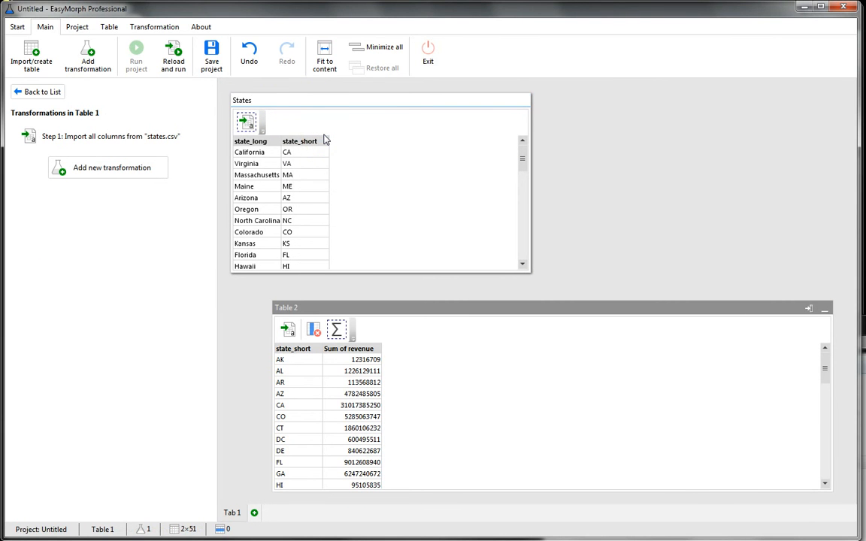
key(Return)
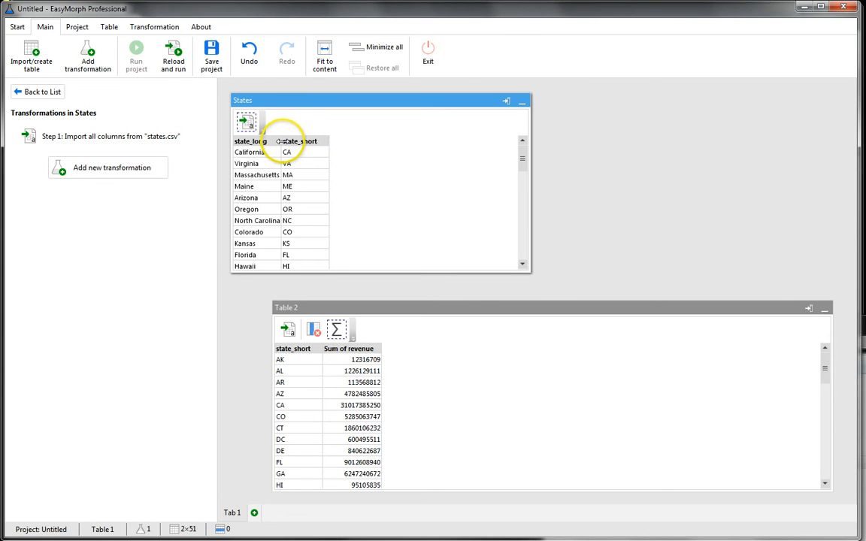
drag(281, 141, 290, 141)
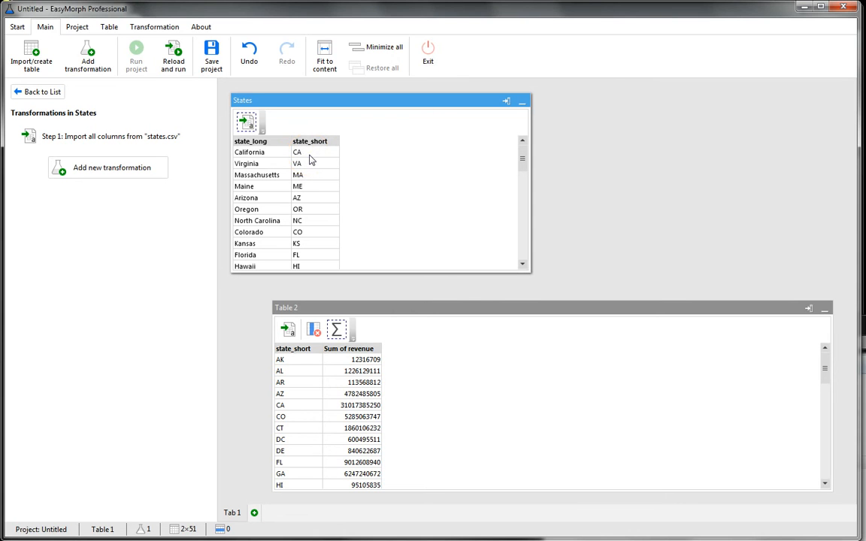
click(248, 155)
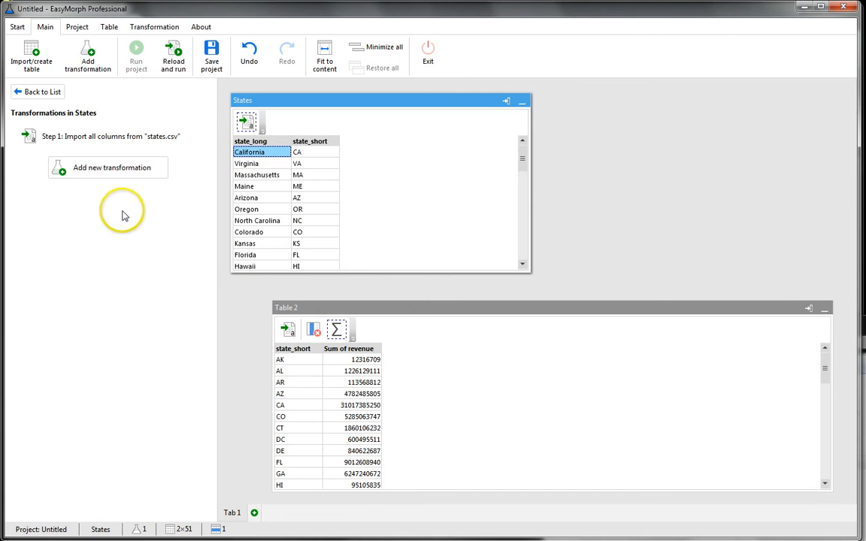
Insert a Merge another table transformation before Table 2's aggregation, adding state_long from States and matching on state_short
click(112, 172)
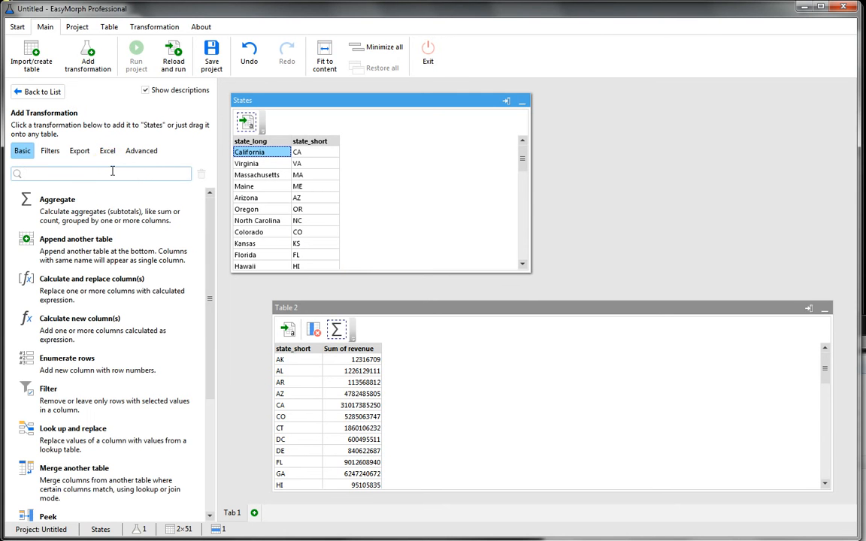
scroll(94, 278, down, 1)
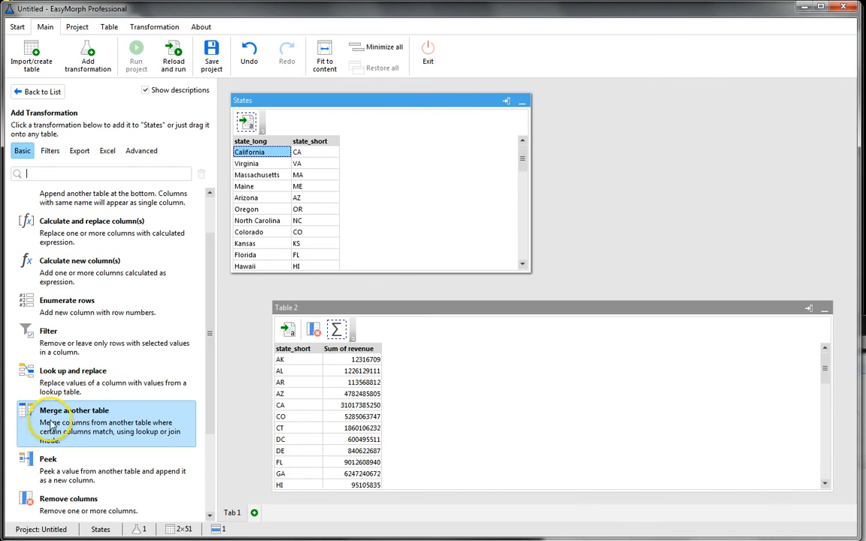
mouse_move(68, 423)
mouse_down()
mouse_move(300, 363)
mouse_move(329, 332)
mouse_move(307, 340)
mouse_move(319, 335)
mouse_move(348, 338)
mouse_move(292, 338)
mouse_move(331, 335)
mouse_up()
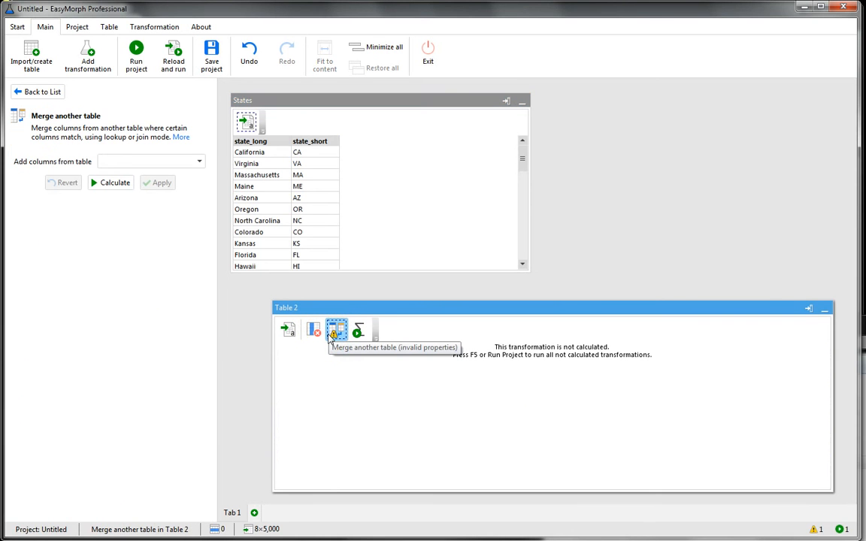
click(183, 165)
click(164, 179)
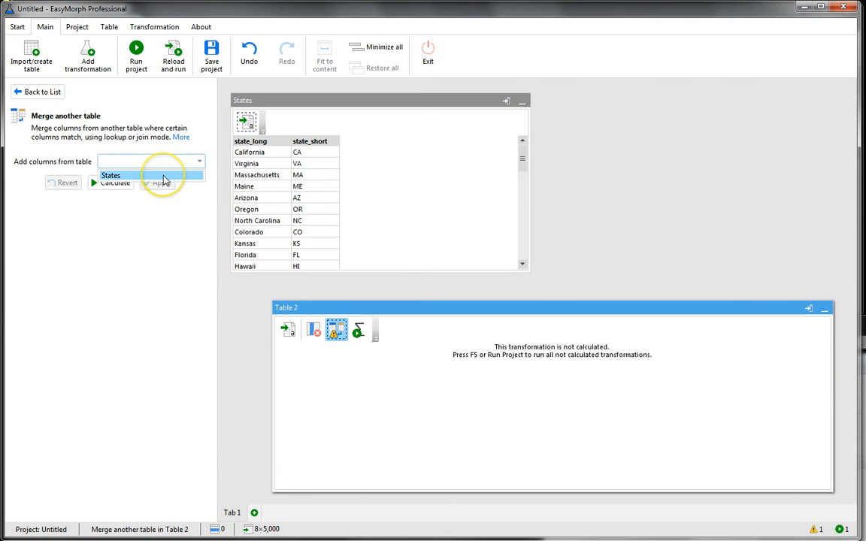
click(163, 175)
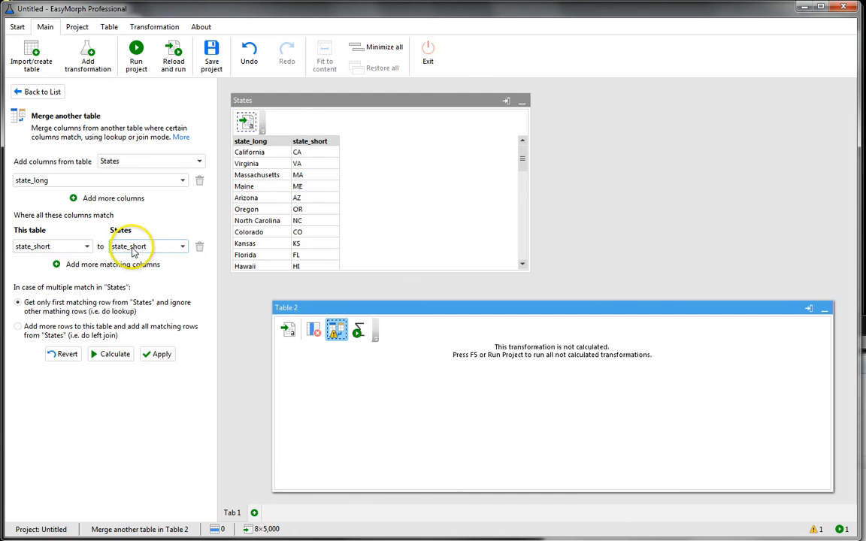
click(87, 264)
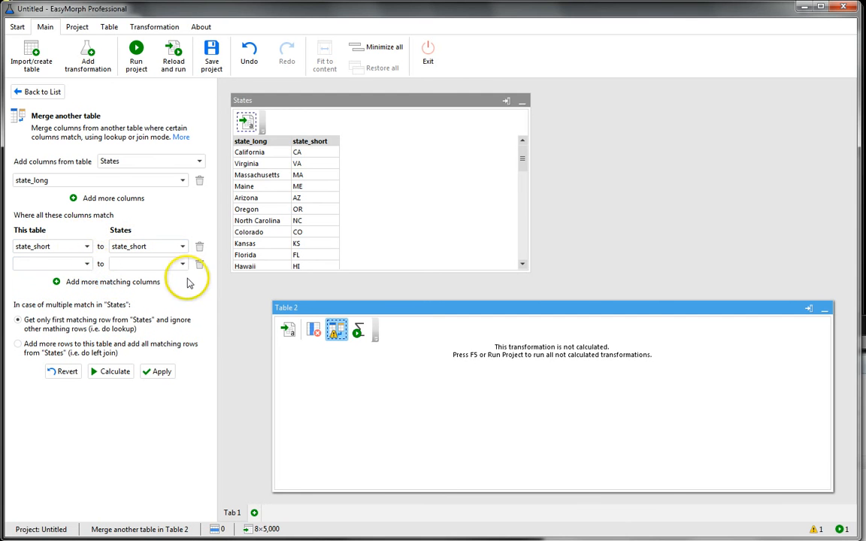
click(87, 264)
click(83, 264)
click(198, 266)
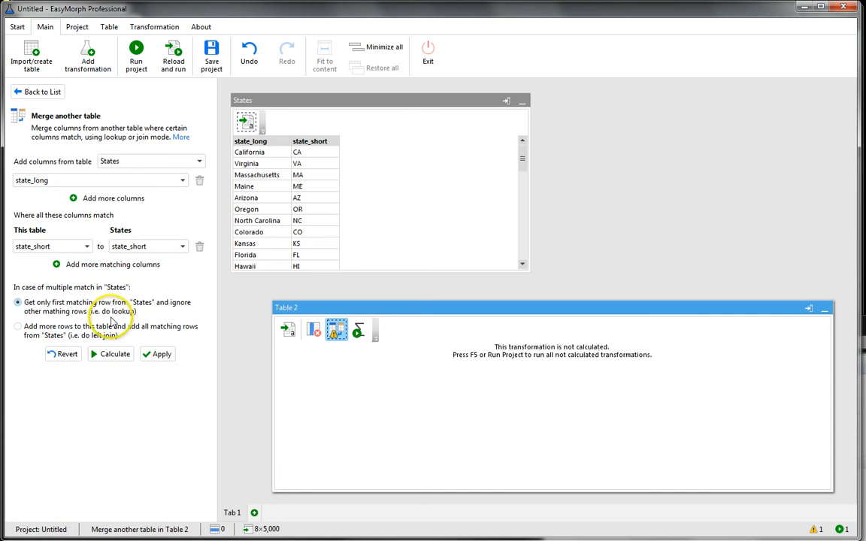
Calculate the merge and narrow the States and Table 2 windows to expose the connector between them
click(109, 354)
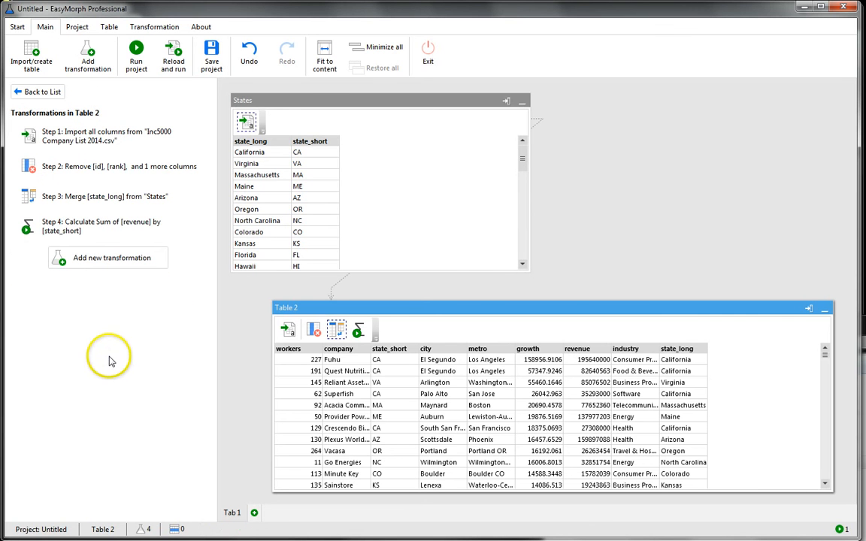
click(526, 269)
drag(527, 270, 355, 280)
click(272, 339)
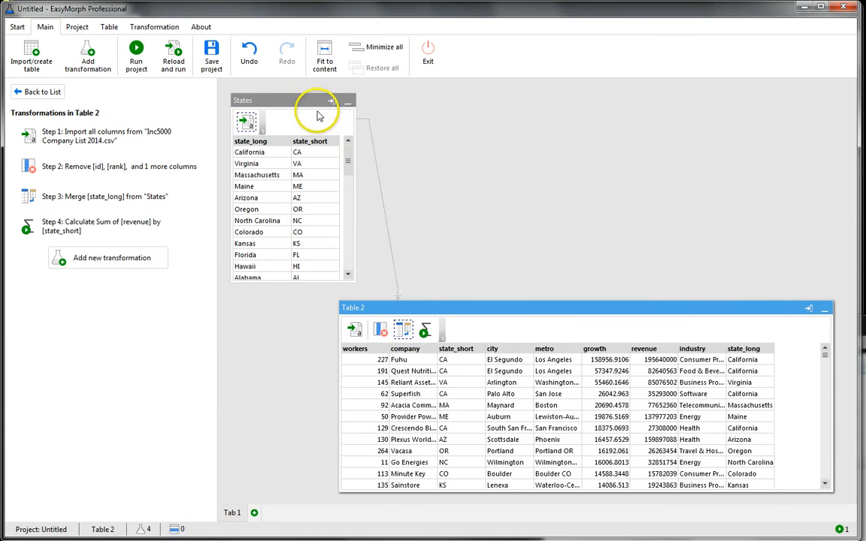
click(402, 331)
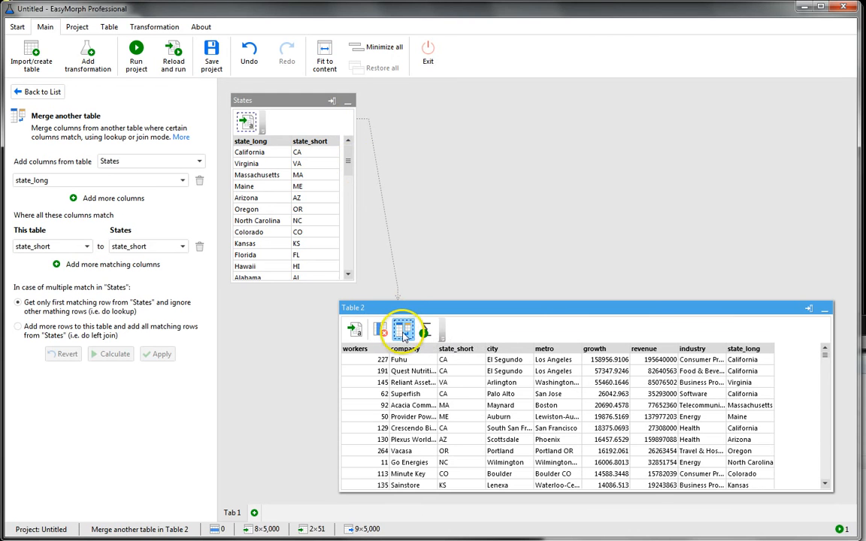
click(263, 114)
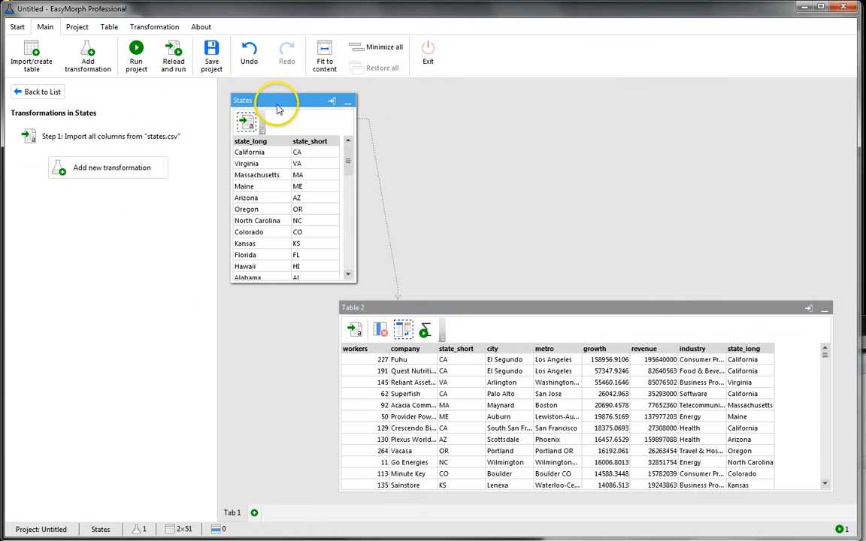
click(403, 334)
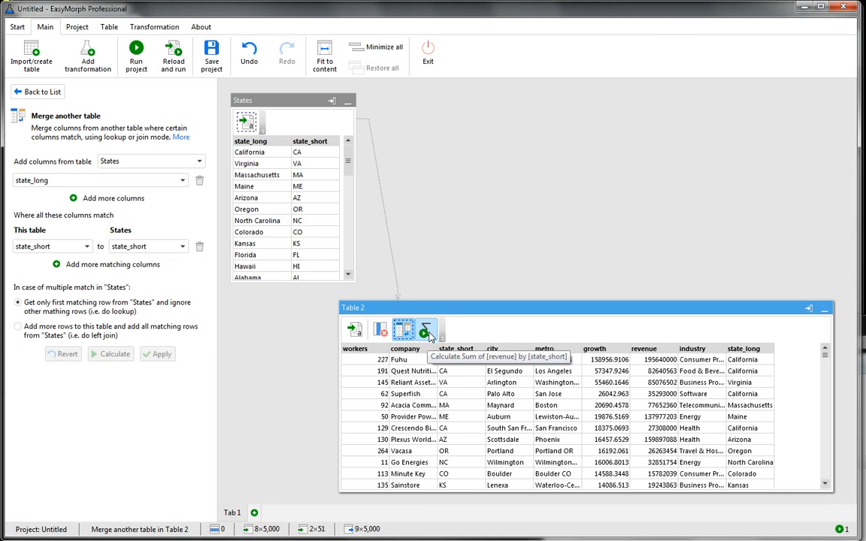
click(404, 330)
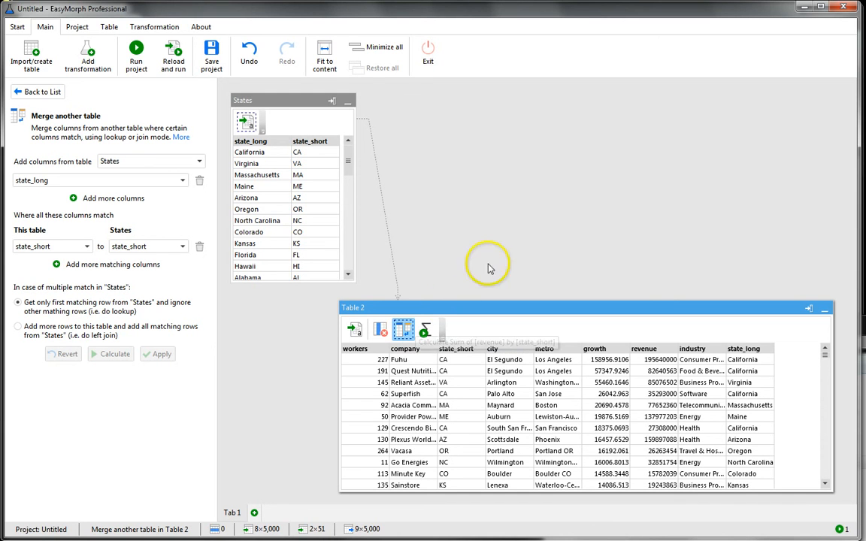
Run the project, regroup Table 2's revenue aggregation by state_long instead of state_short, and recalculate it
click(135, 60)
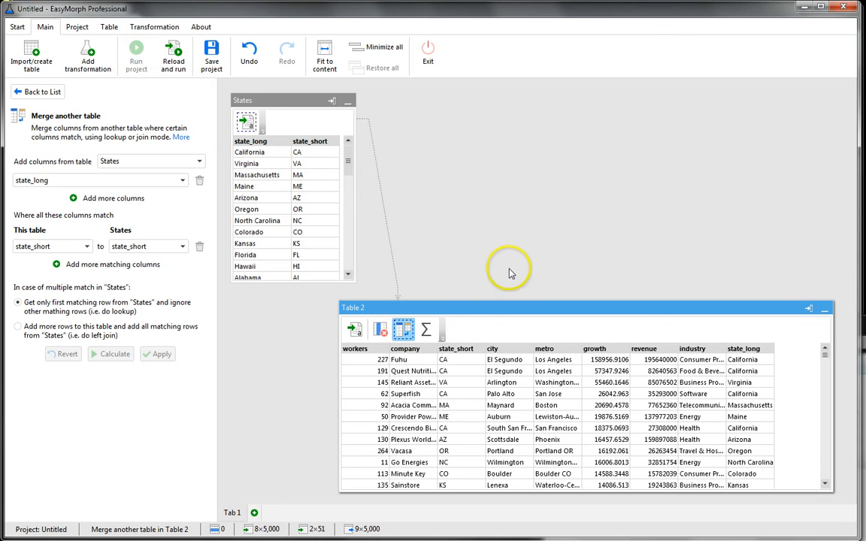
click(426, 331)
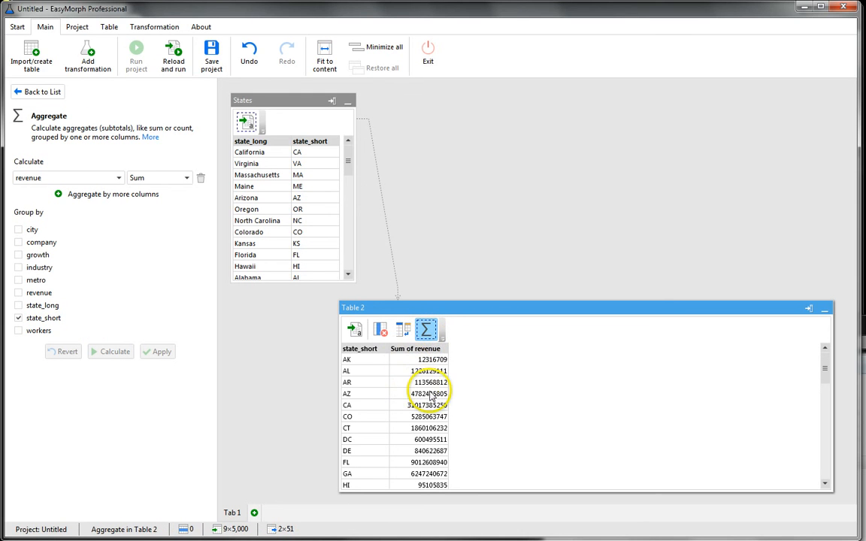
click(18, 306)
click(18, 318)
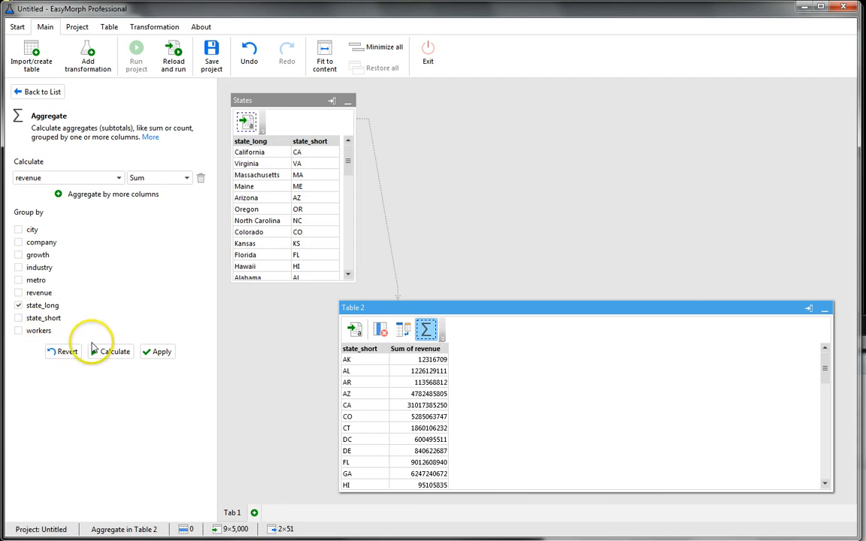
click(113, 352)
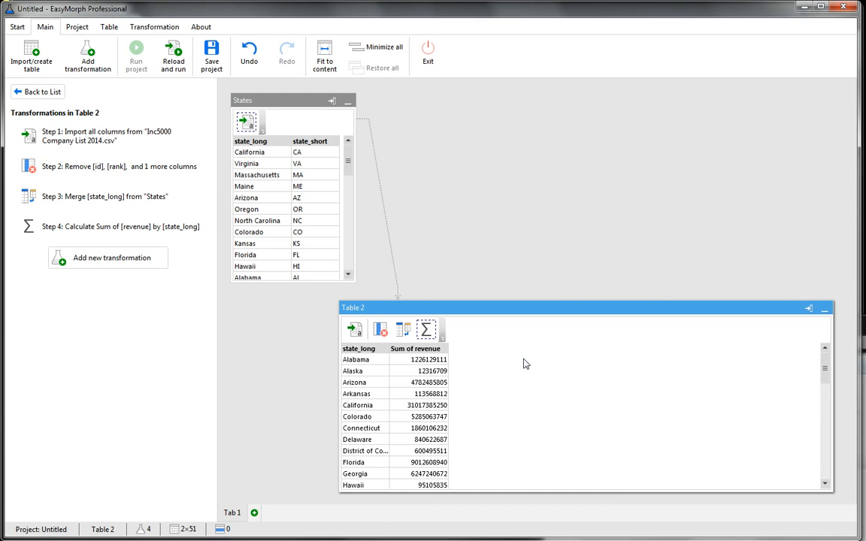
Add the sum of workers to Table 2's aggregation, recalculate it and widen the Sum of workers column
click(402, 330)
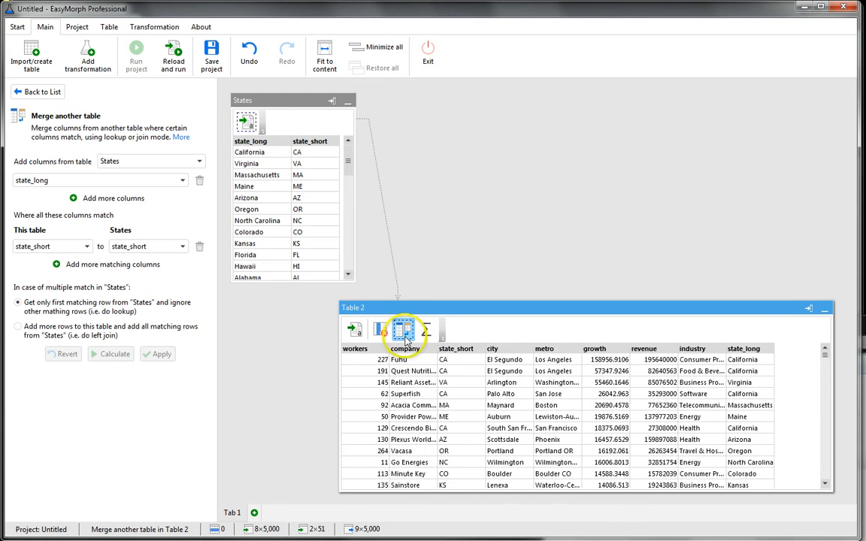
click(652, 354)
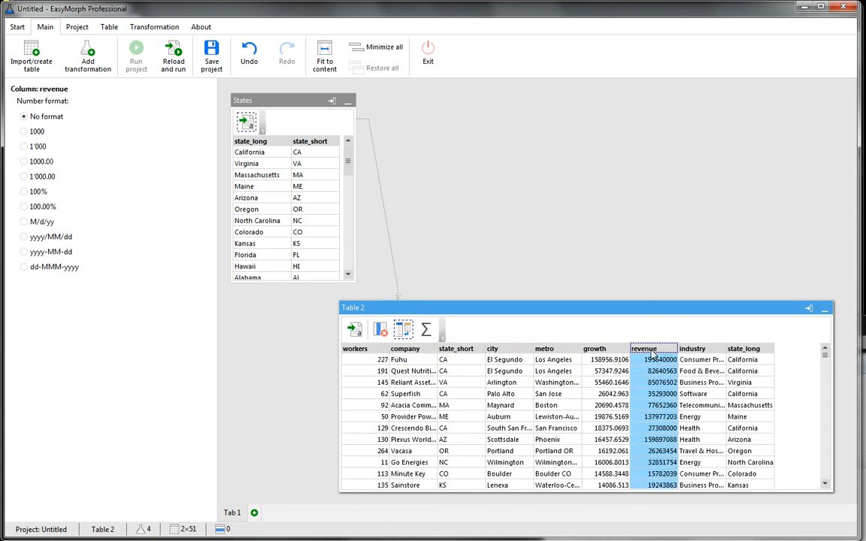
click(358, 351)
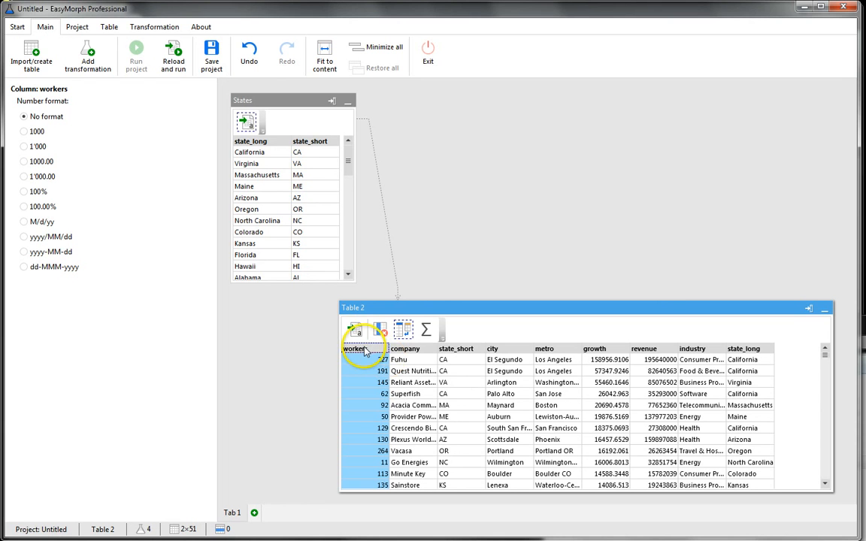
click(425, 330)
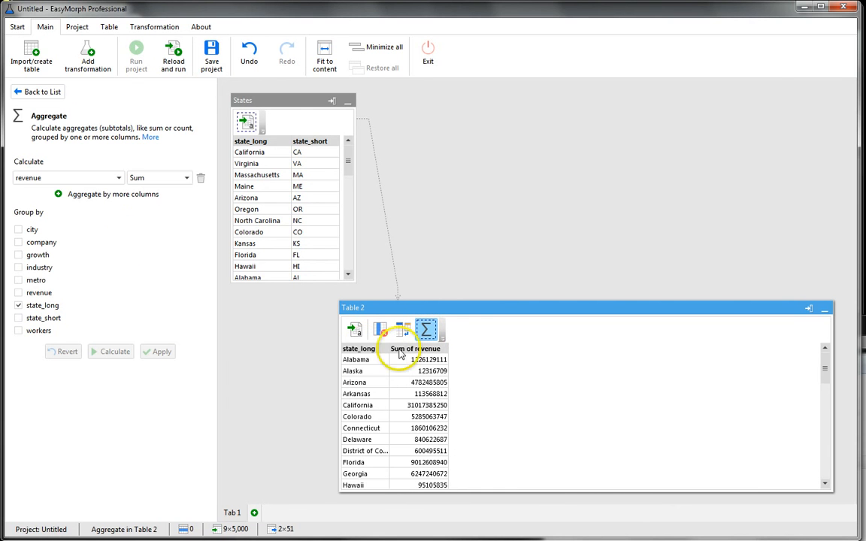
click(94, 194)
click(76, 197)
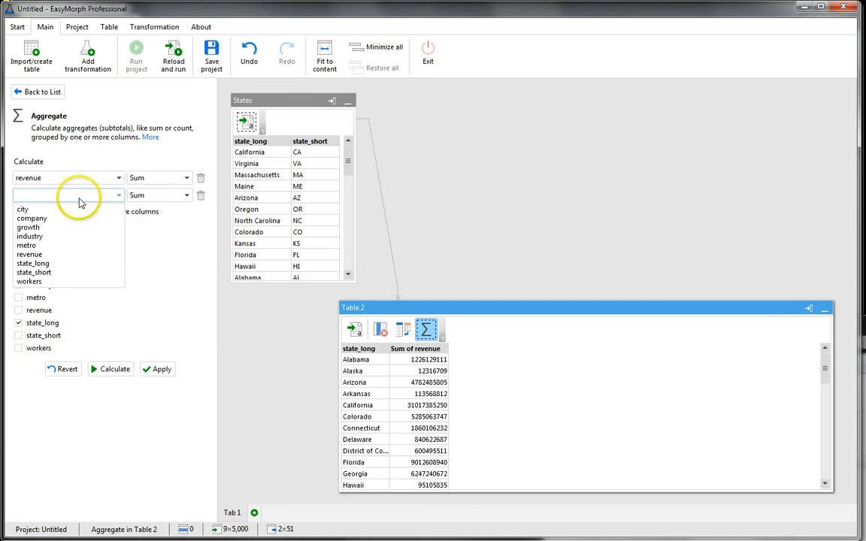
click(54, 283)
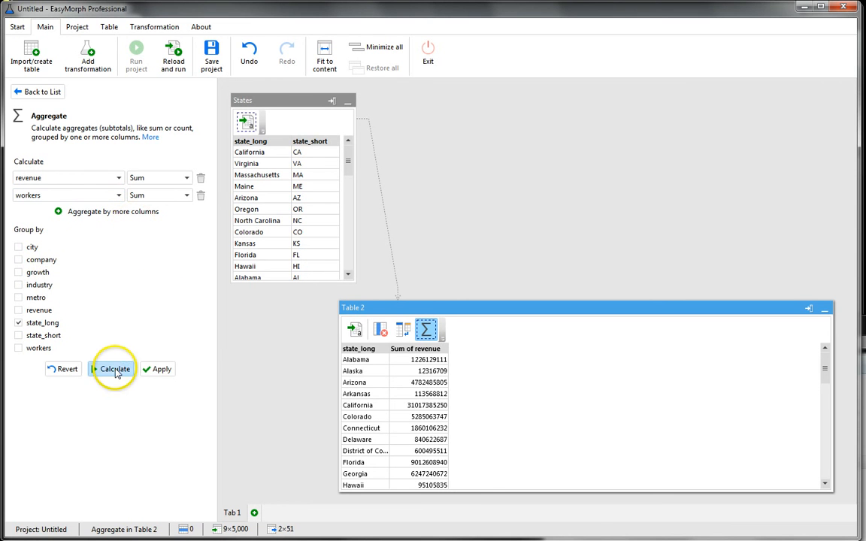
click(114, 369)
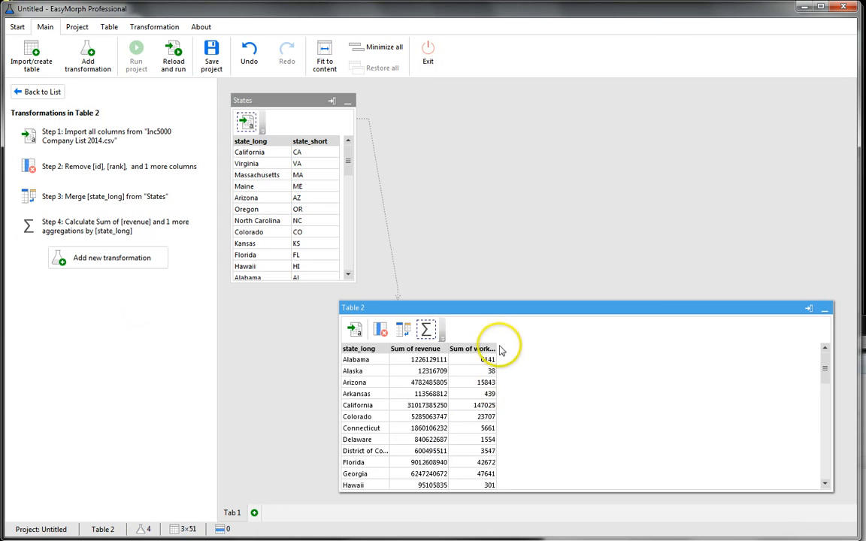
drag(498, 348, 510, 350)
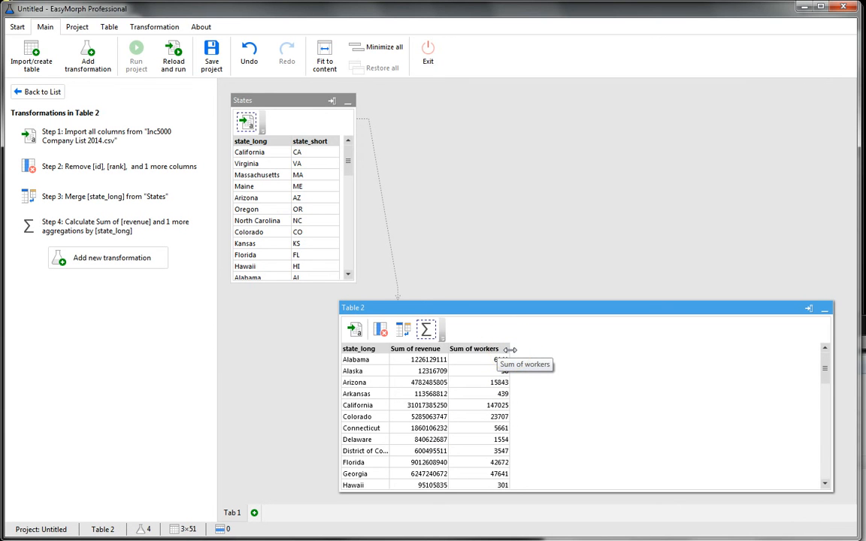
Add a Calculate new column(s) transformation after Table 2's aggregation and name the new column Revenue per worker
click(97, 263)
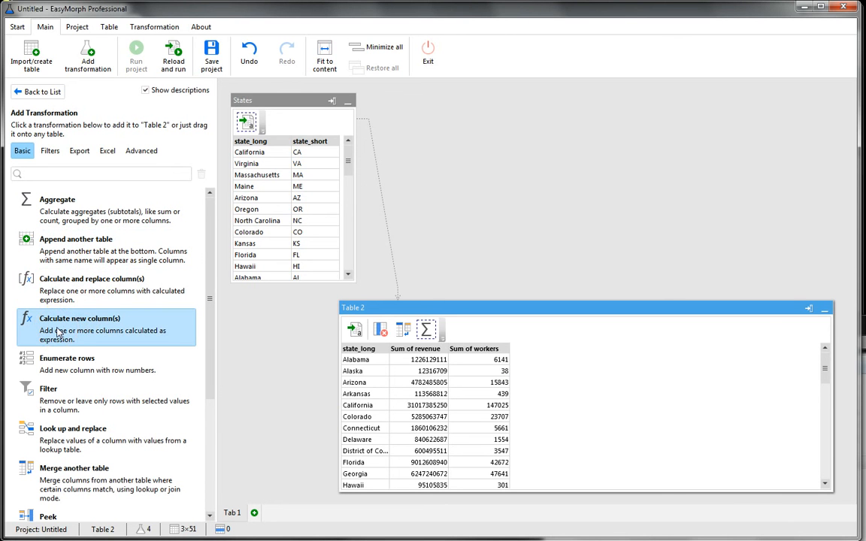
drag(60, 329, 448, 332)
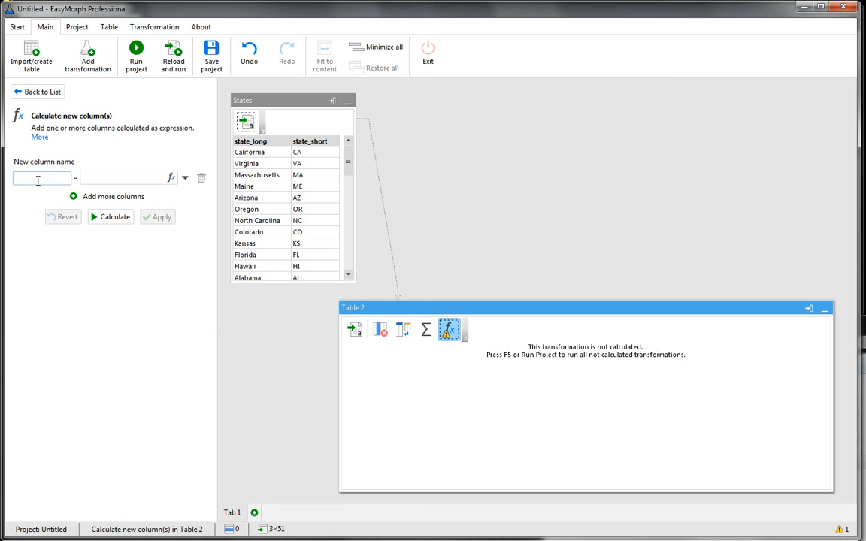
text(R)
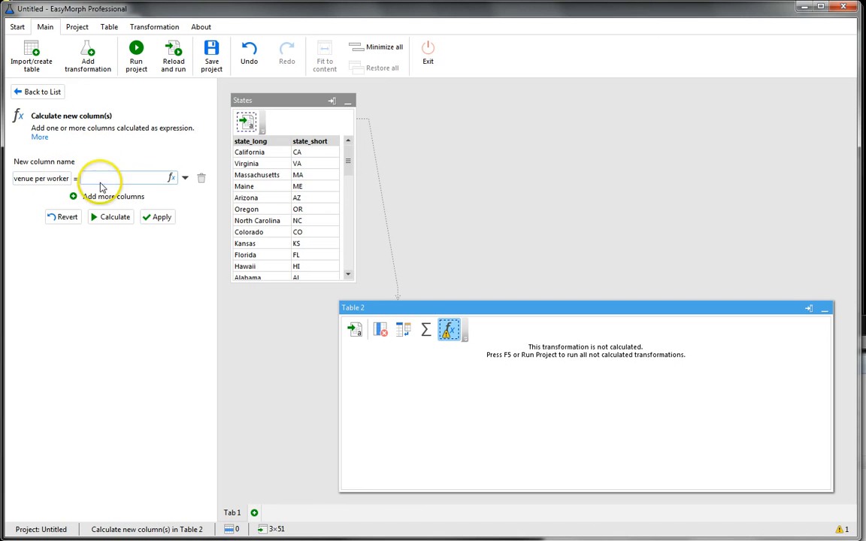
click(101, 196)
click(100, 216)
click(109, 232)
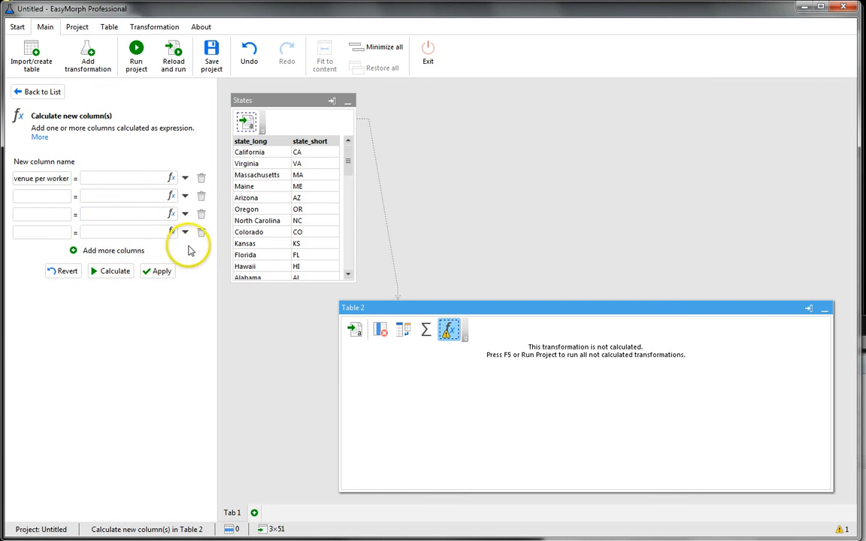
click(201, 196)
click(200, 196)
click(201, 196)
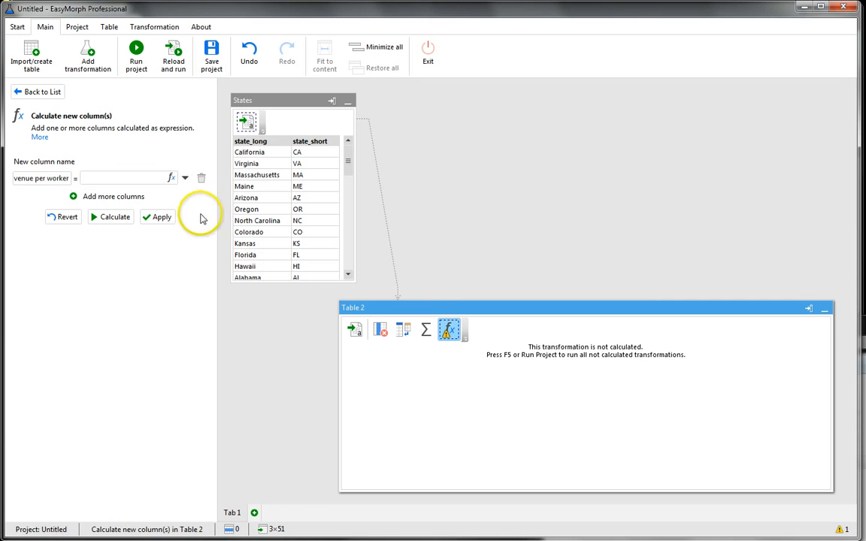
Enter [Sum of revenue] / [Sum of workers] as the new column's expression in the Expression Editor
click(169, 181)
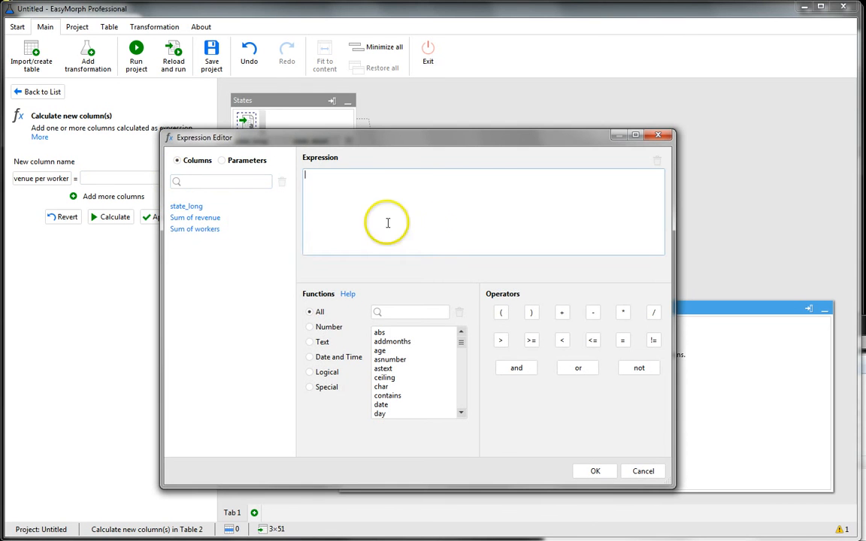
drag(406, 143, 396, 135)
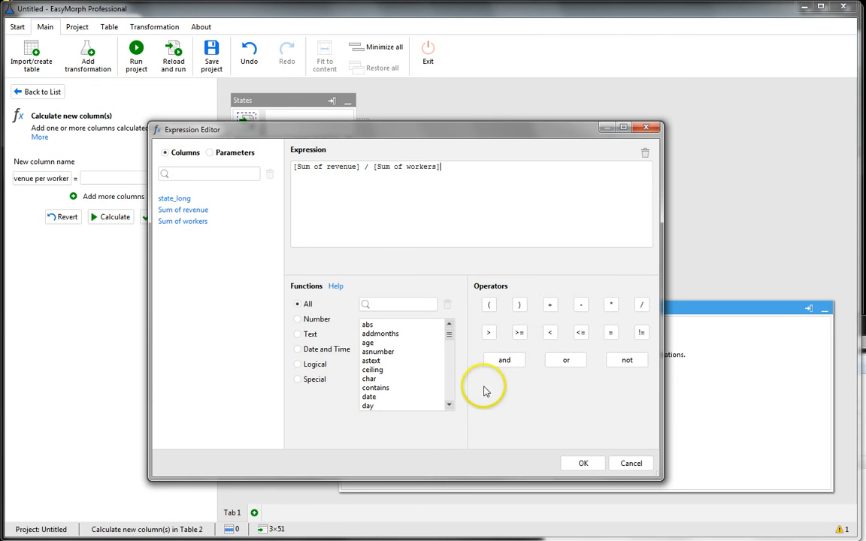
Look through the Expression Editor's function list, including the Number, Text, Date and Time, Logical and Special categories
drag(450, 336, 449, 395)
click(382, 397)
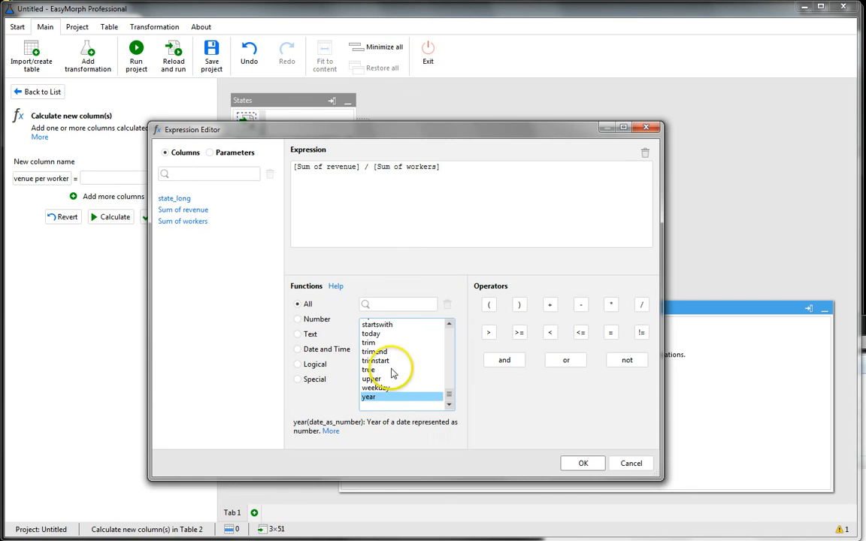
click(373, 369)
click(317, 320)
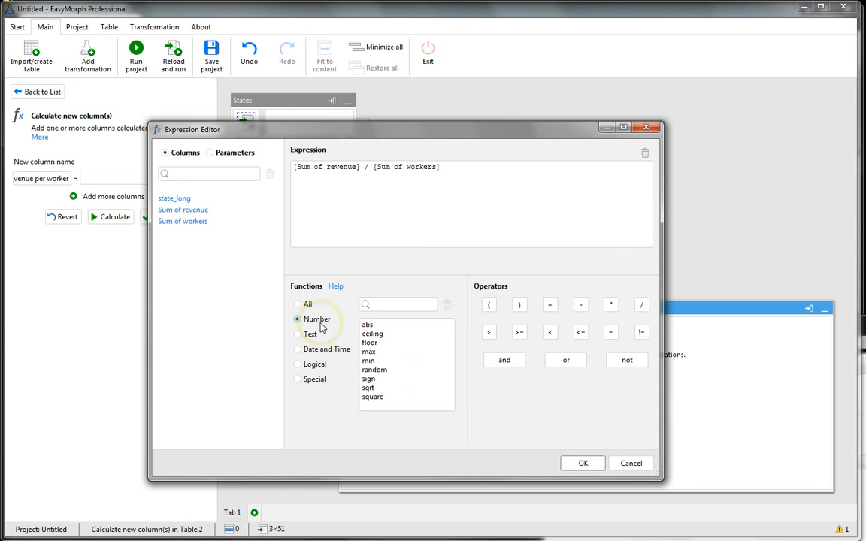
click(311, 335)
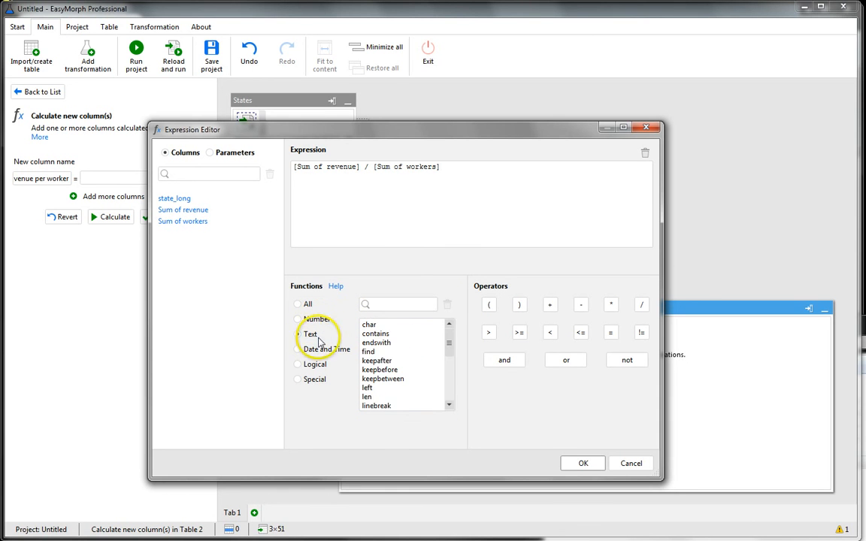
click(325, 350)
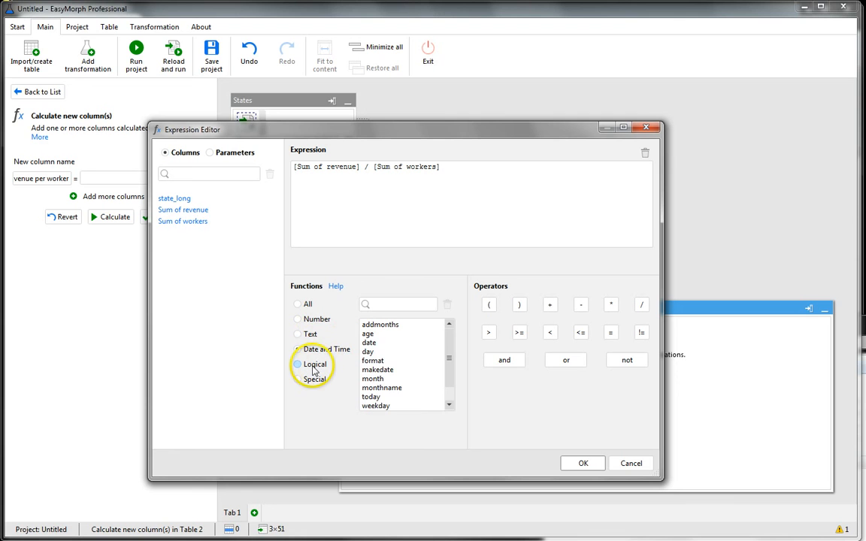
click(314, 367)
click(315, 381)
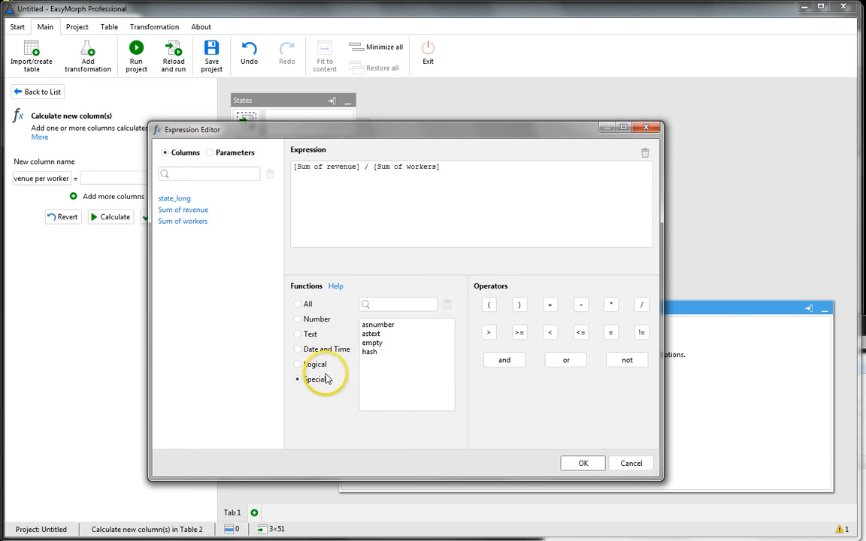
click(305, 304)
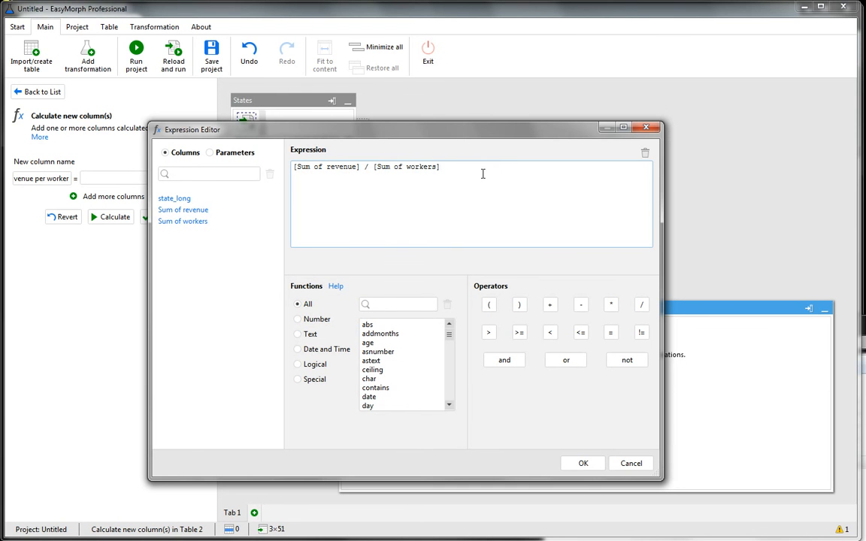
Accept the expression, calculate the Revenue per worker column and display it in the 1'000 number format
click(584, 464)
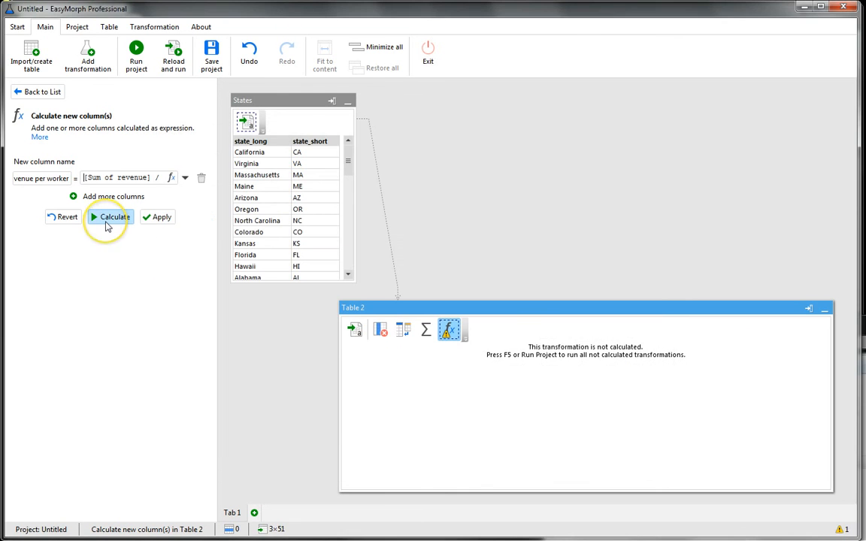
click(106, 218)
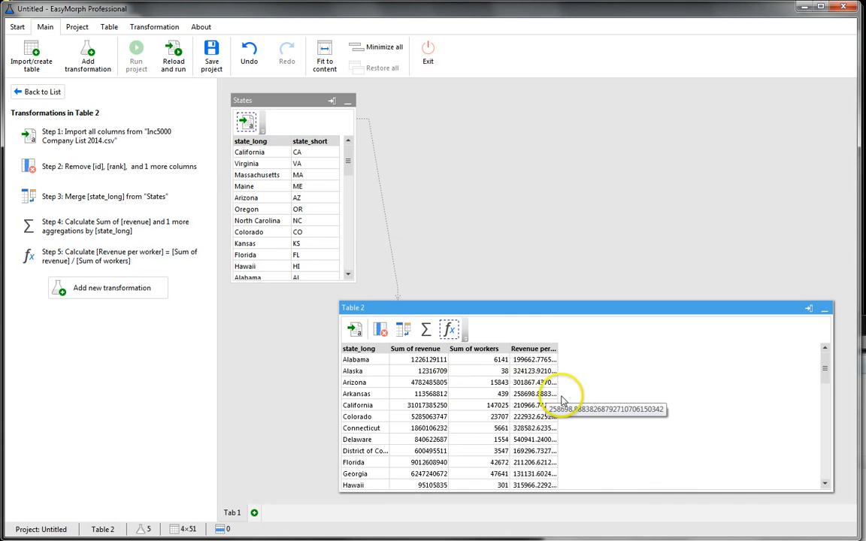
drag(558, 348, 591, 349)
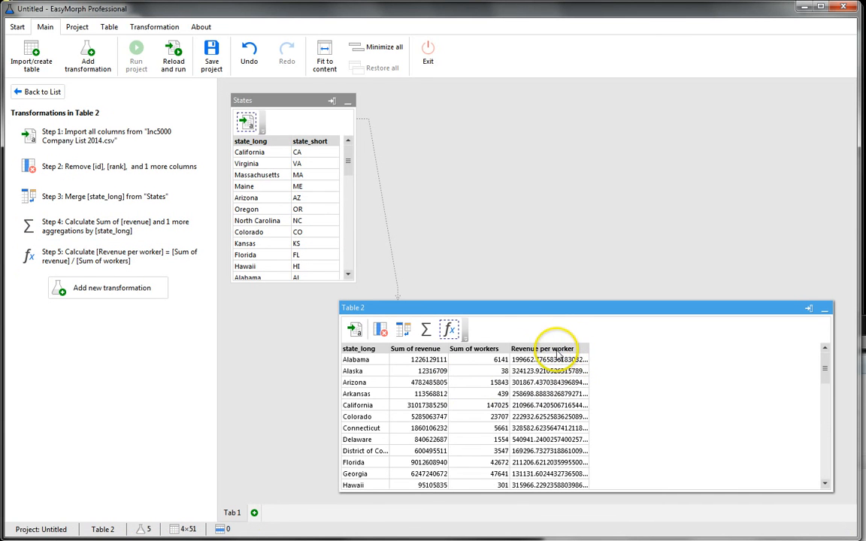
click(559, 350)
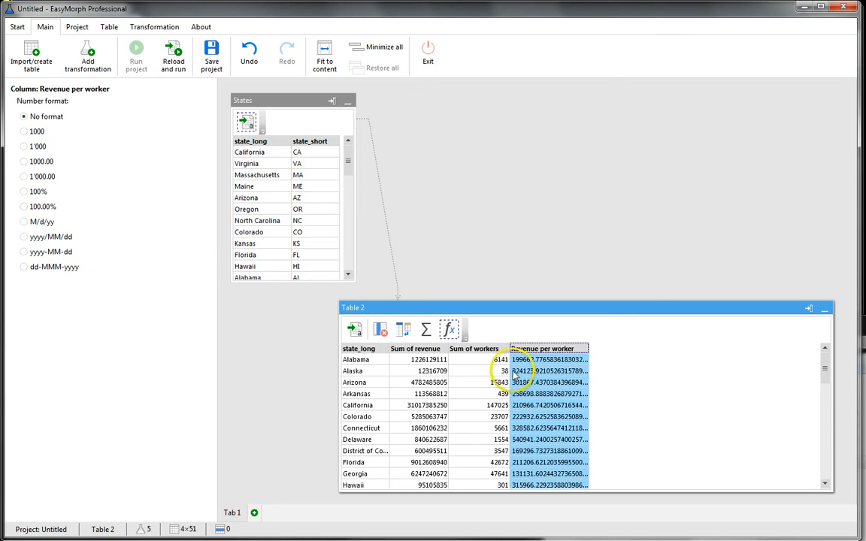
click(34, 146)
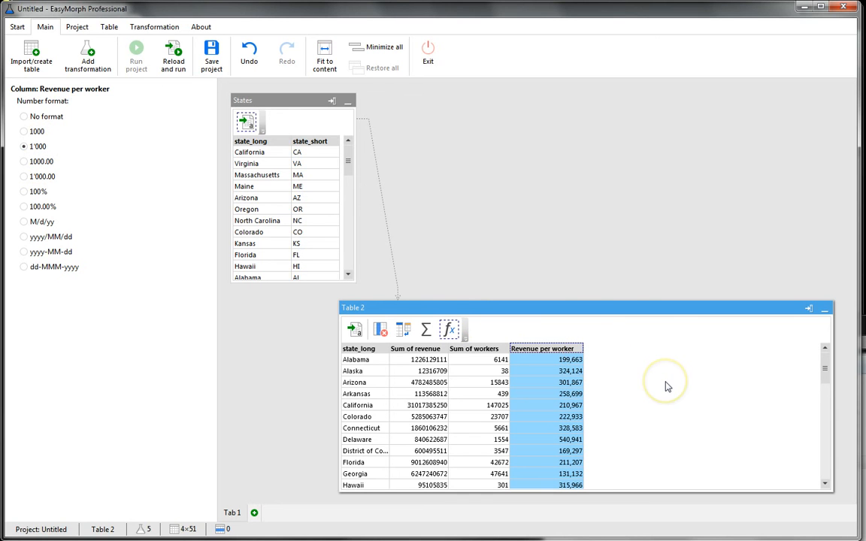
Remove the Sum of revenue and Sum of workers columns from Table 2
click(415, 350)
shift+click(475, 351)
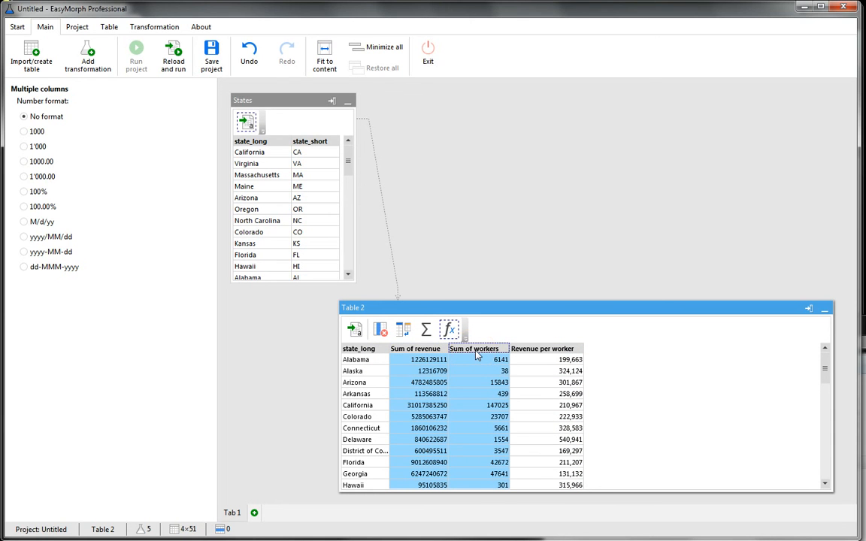
right_click(476, 355)
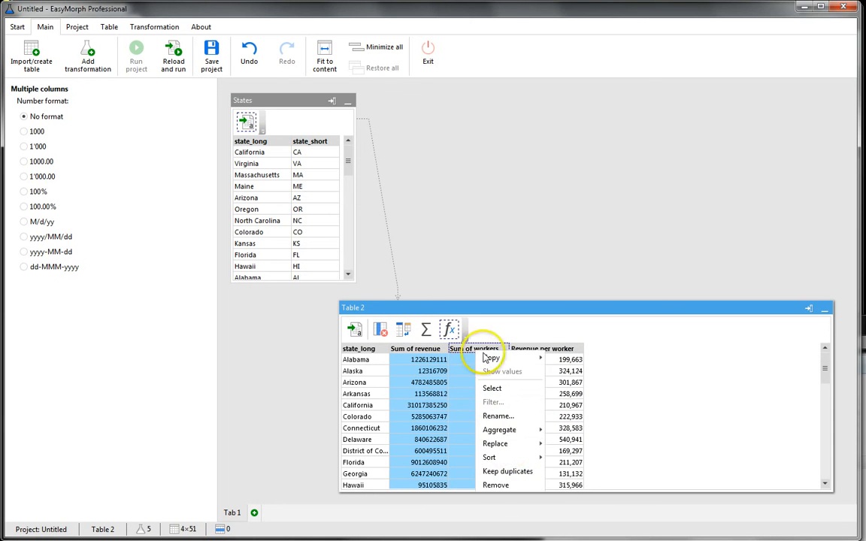
click(495, 486)
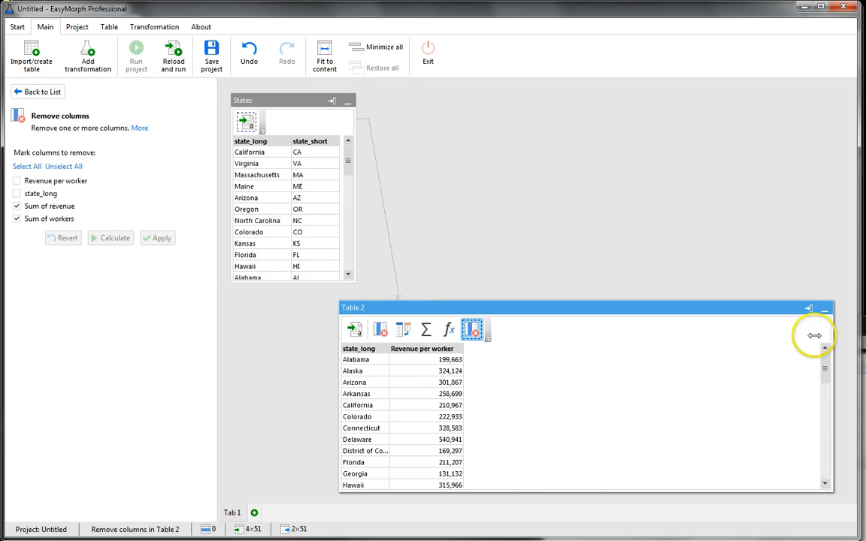
Narrow and reposition Table 2 on the canvas, and widen its state_long column to fit the full state names
drag(814, 336, 525, 376)
click(431, 309)
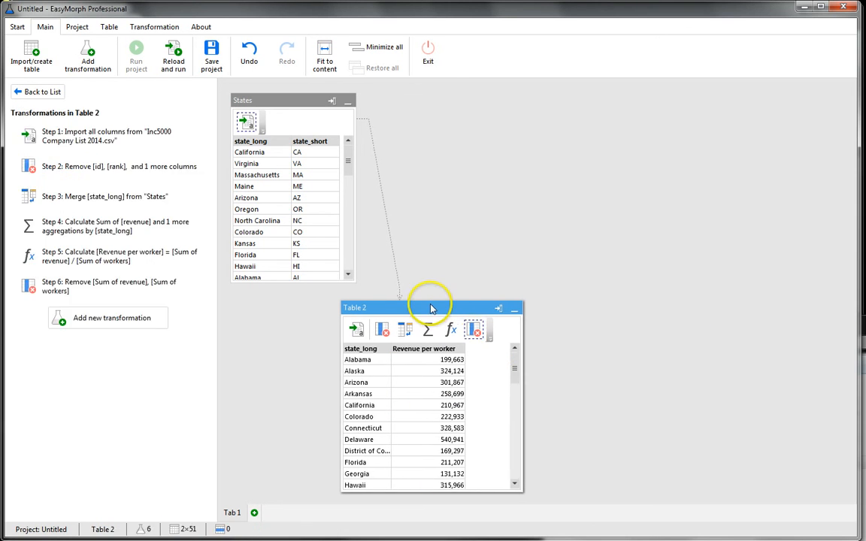
drag(432, 309, 522, 267)
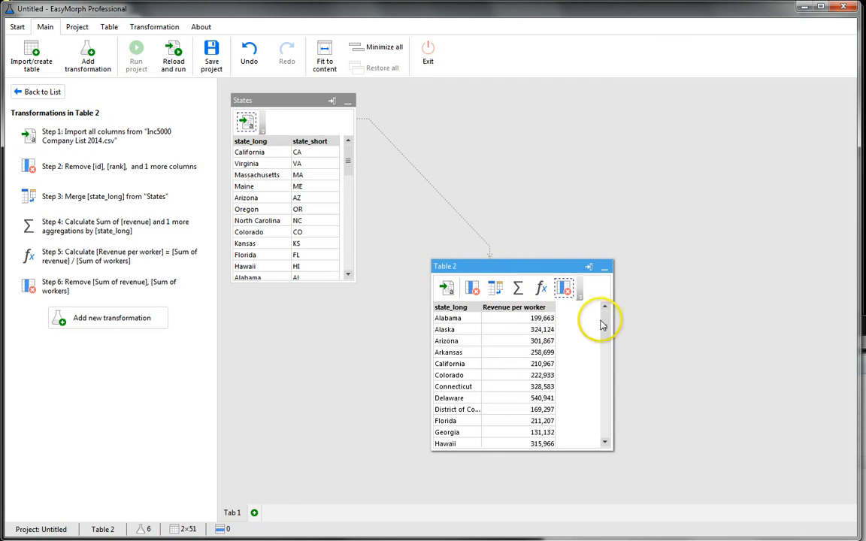
drag(604, 324, 615, 278)
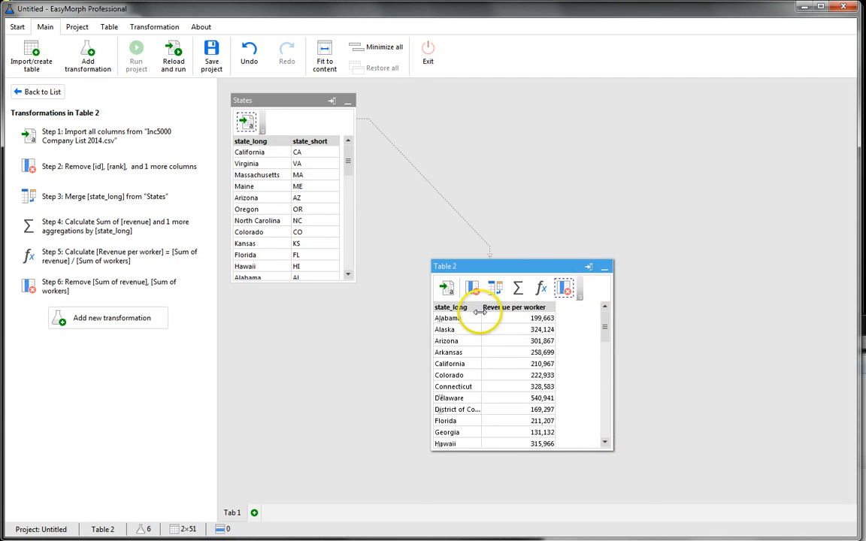
drag(481, 312, 510, 310)
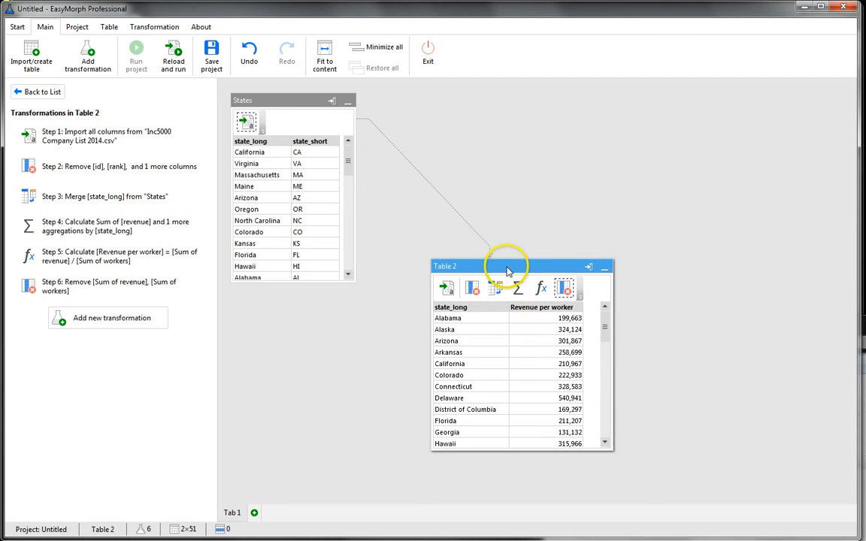
drag(509, 271, 493, 290)
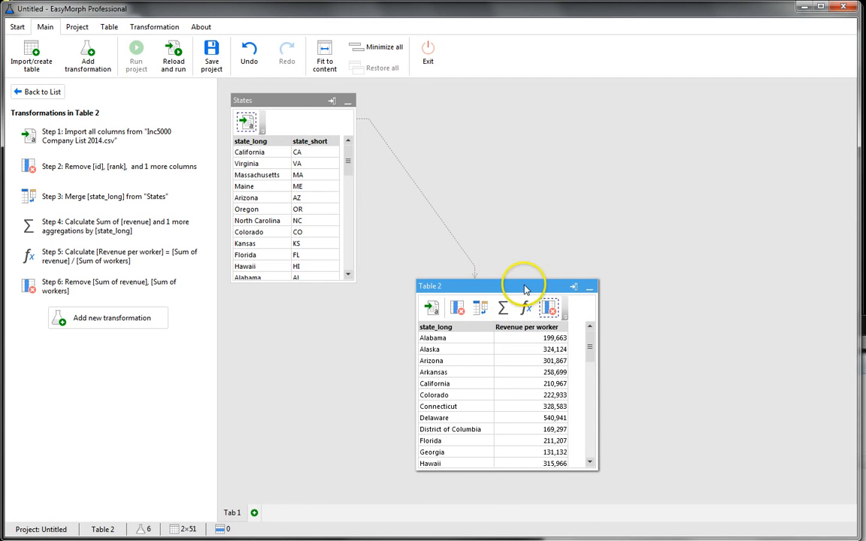
drag(575, 286, 567, 282)
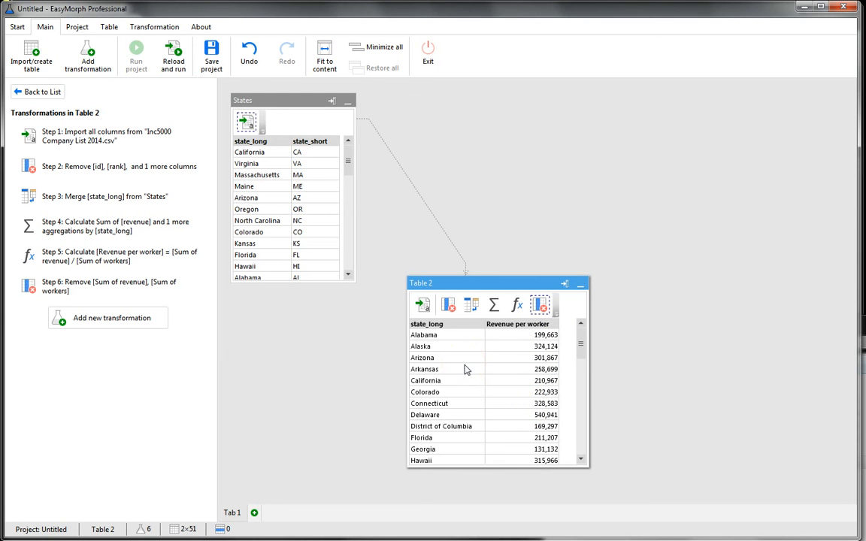
Display Table 2's data at its first Remove columns transformation, and widen the table to show more columns
click(447, 308)
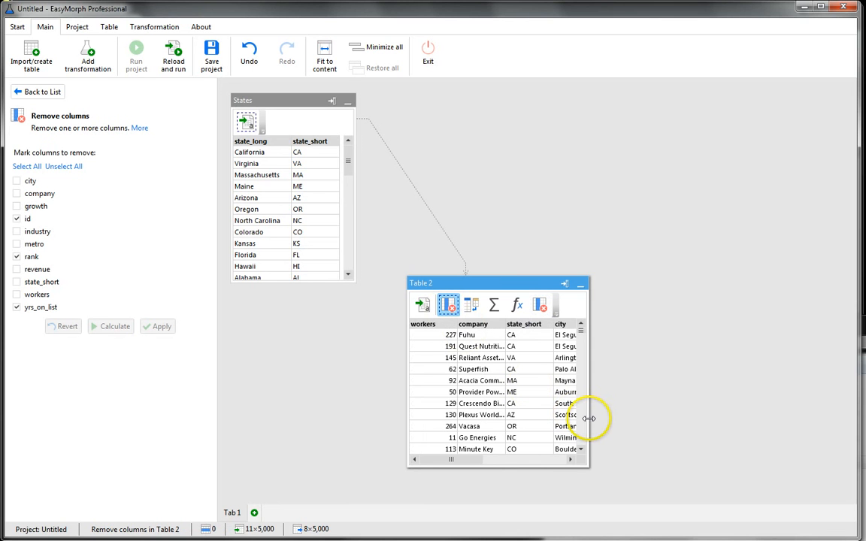
drag(589, 419, 718, 416)
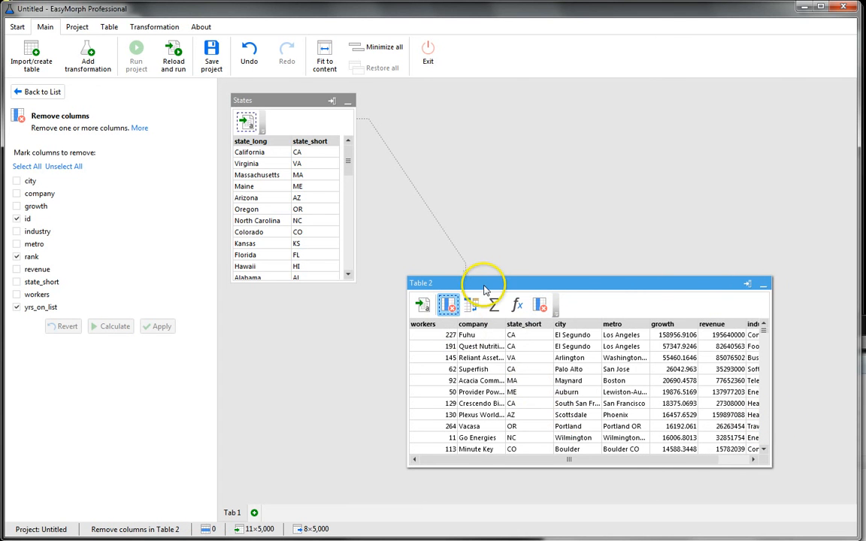
drag(485, 289, 467, 308)
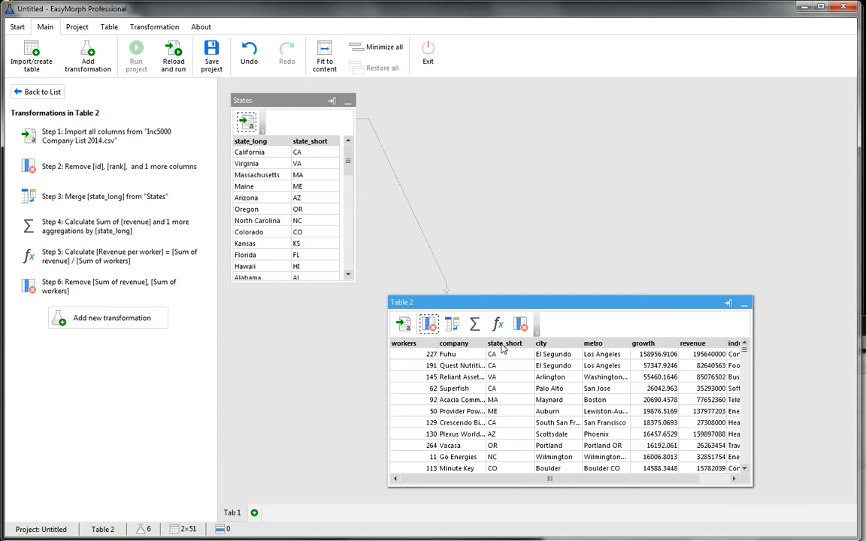
Add and calculate a filter on state_short after the first Remove columns transformation, keeping only AL, AR, CA, CT, ND, NH, NM and NY
right_click(503, 345)
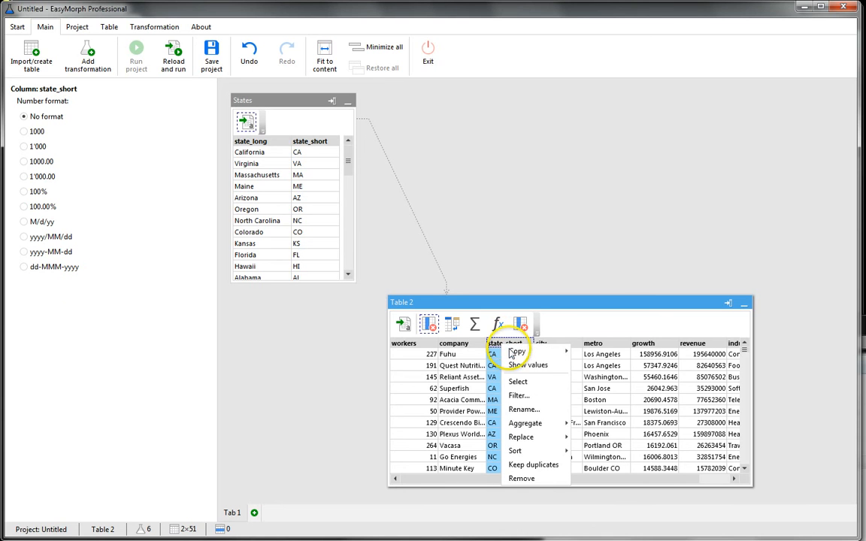
click(523, 400)
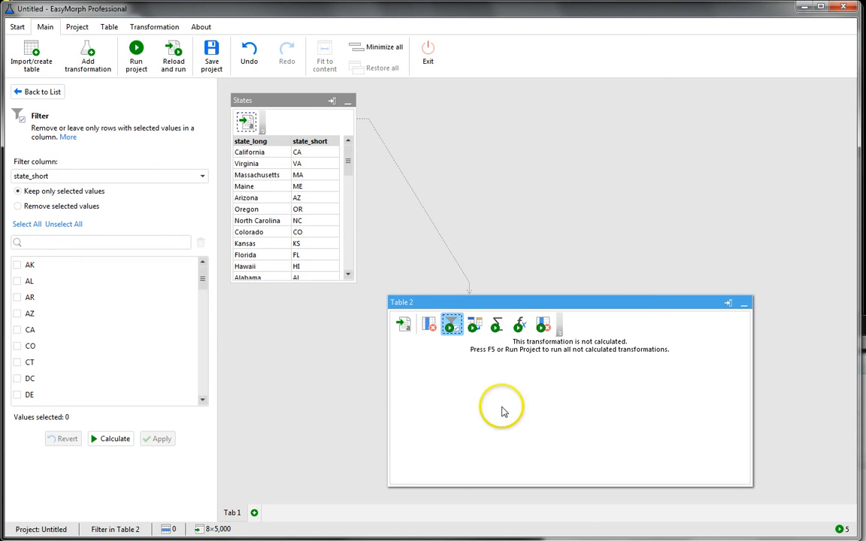
click(18, 297)
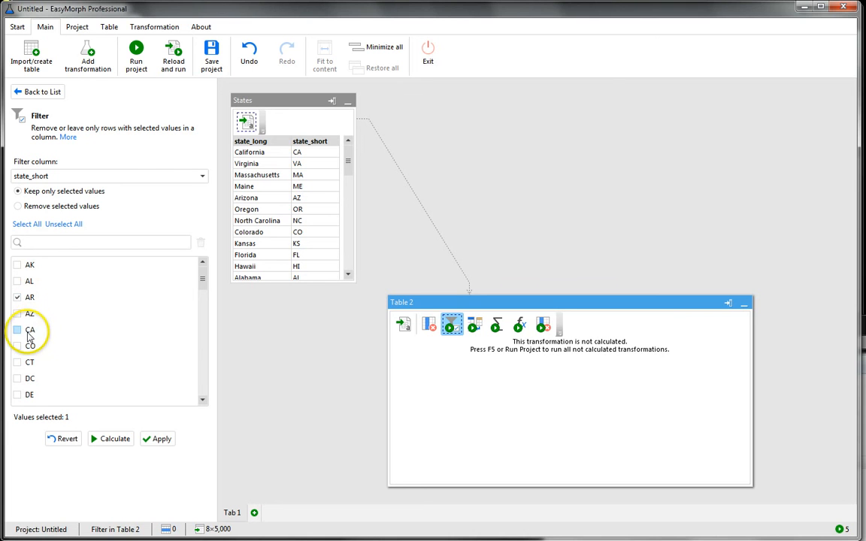
click(28, 335)
click(30, 346)
scroll(37, 350, down, 9)
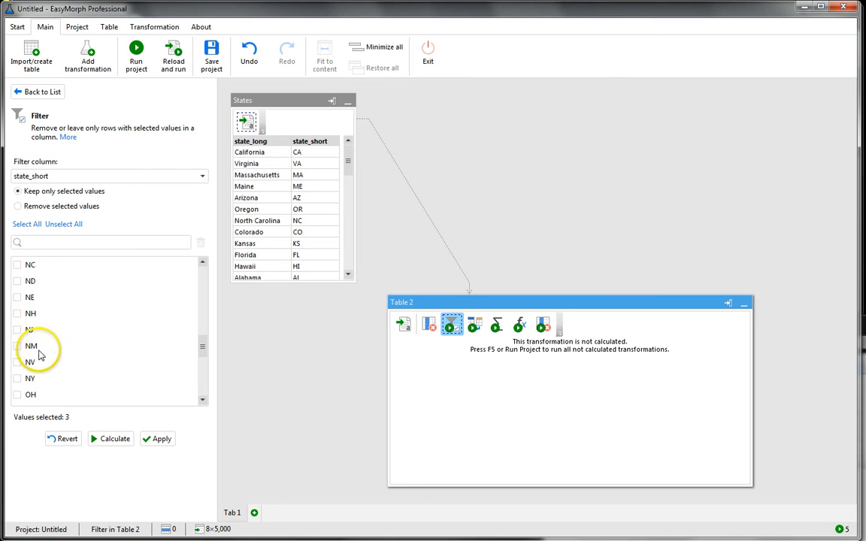
click(37, 314)
click(34, 281)
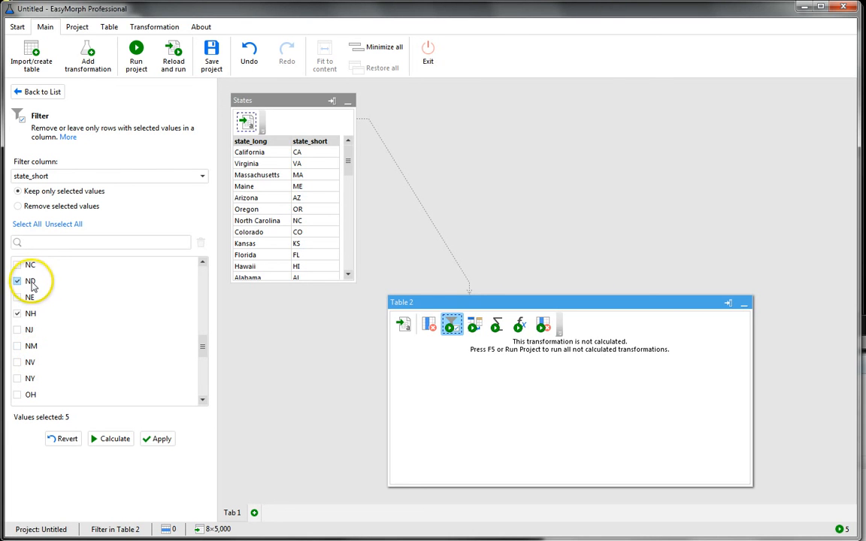
click(31, 347)
click(30, 380)
scroll(62, 344, up, 6)
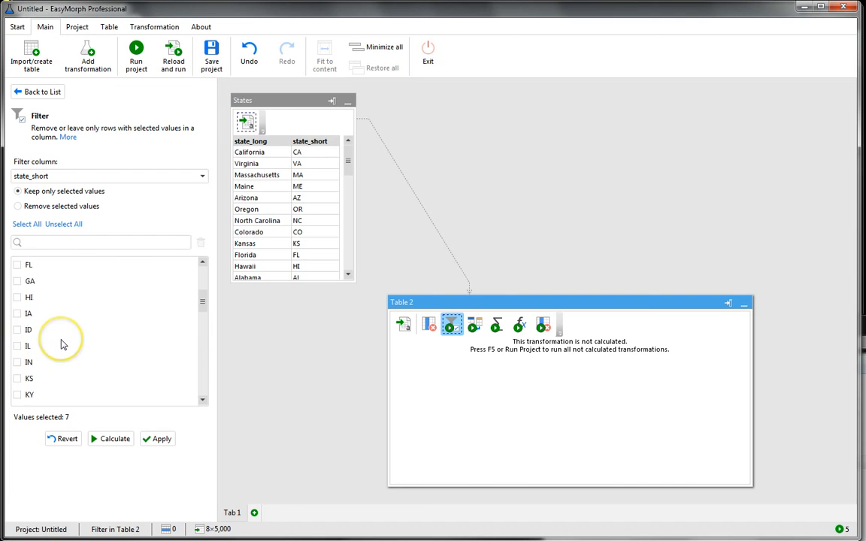
click(43, 281)
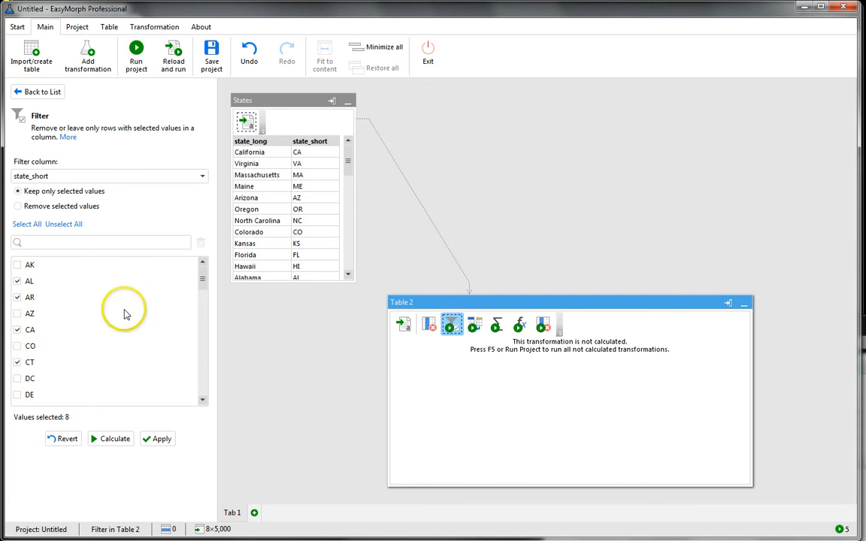
click(126, 439)
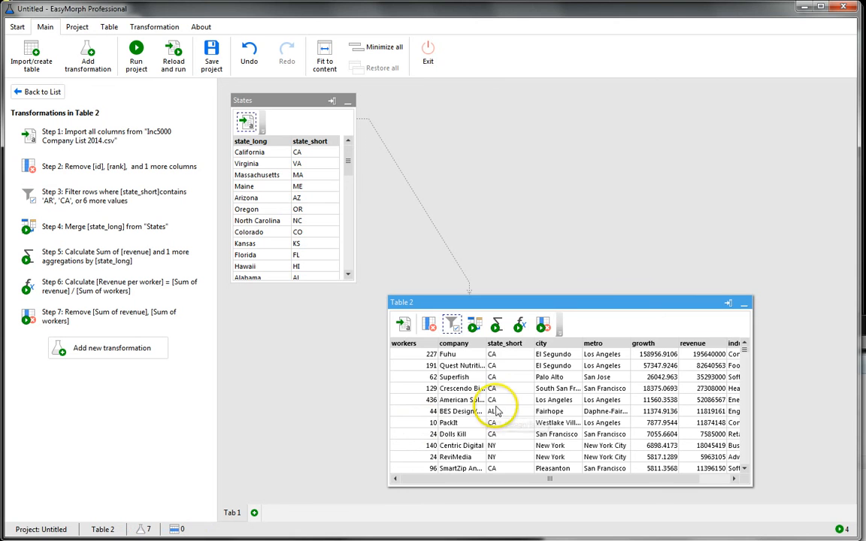
Check the unique values in Table 2's filtered state_short column, then close the list
click(509, 349)
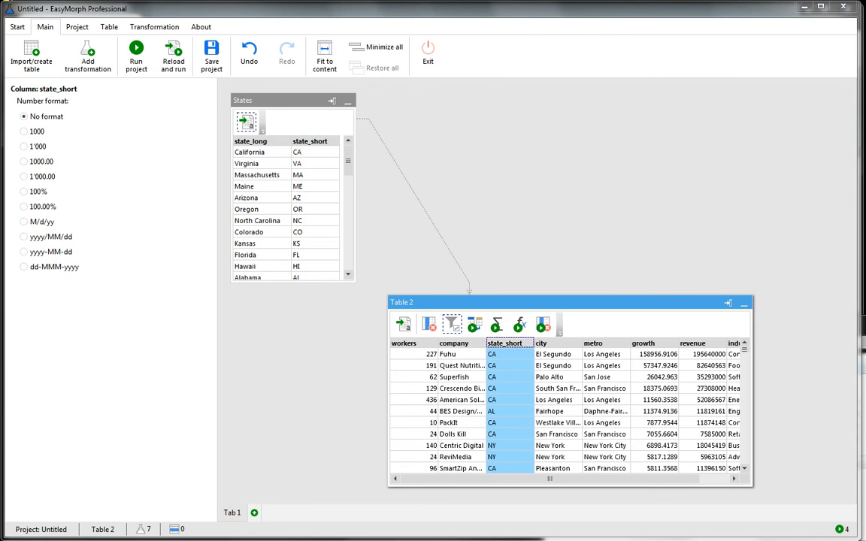
drag(439, 139, 462, 133)
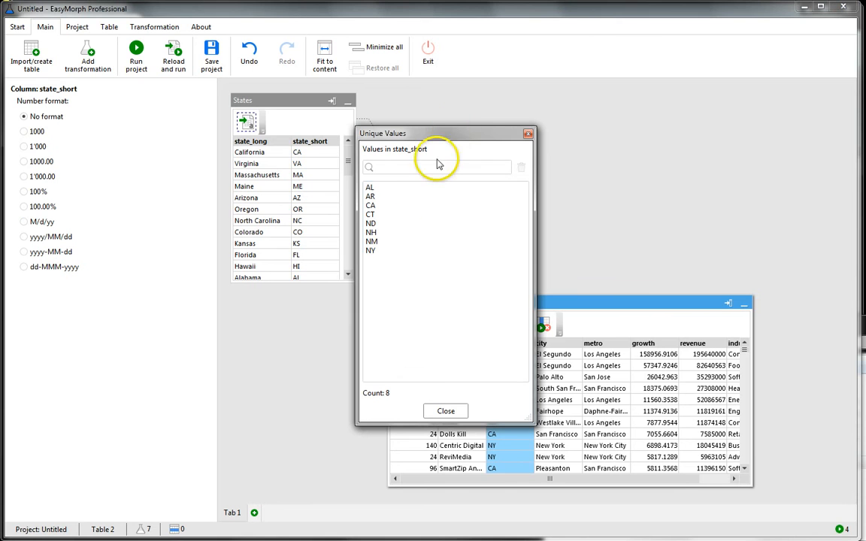
click(389, 216)
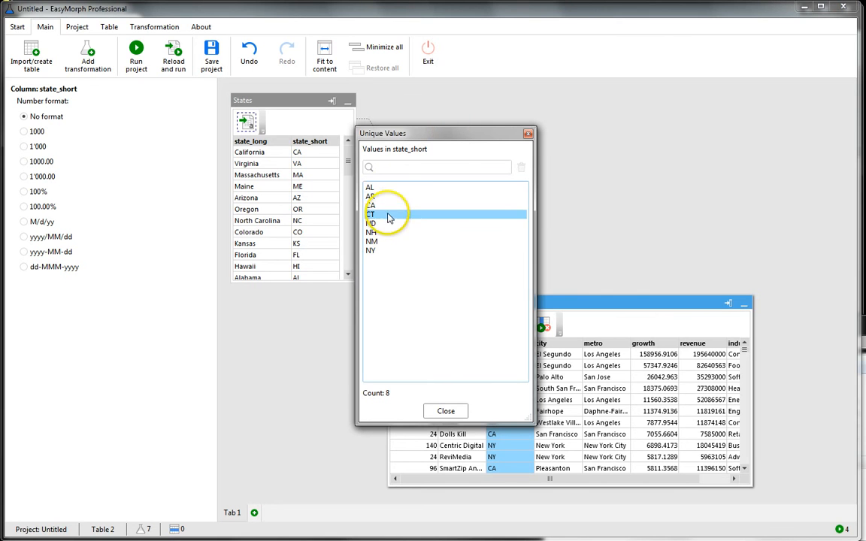
click(528, 133)
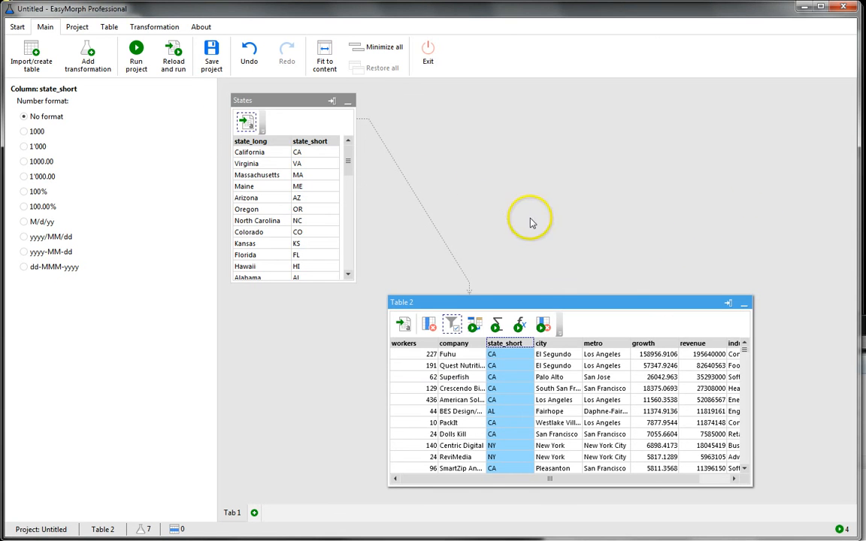
Run the project and check the states and their revenue per worker at Table 2's last Remove columns transformation
click(138, 66)
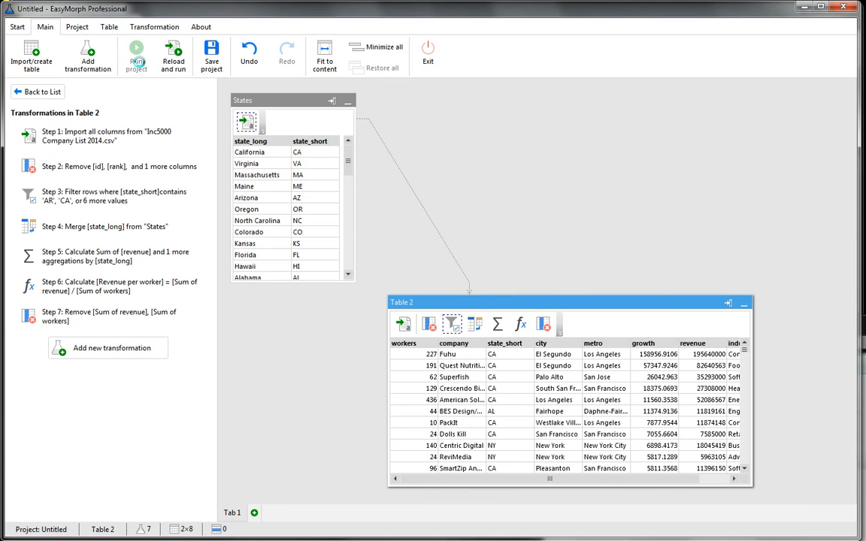
click(544, 323)
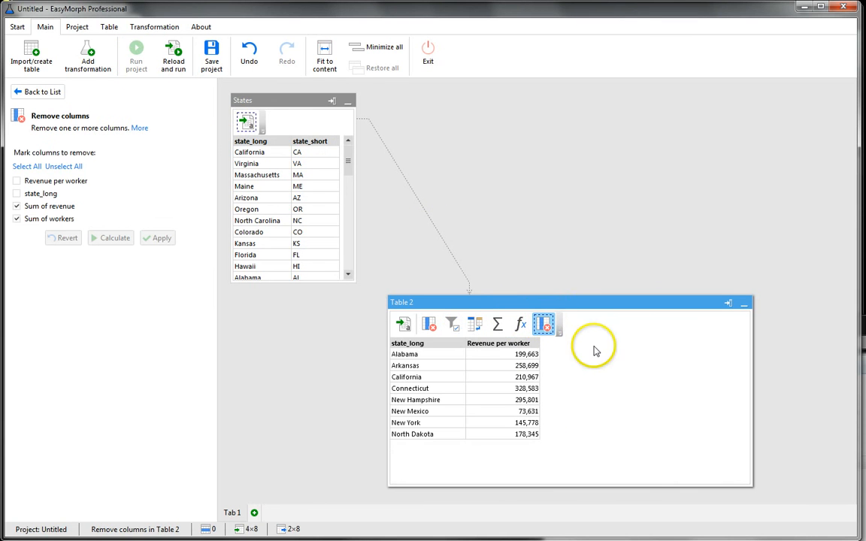
click(424, 356)
click(422, 390)
click(421, 400)
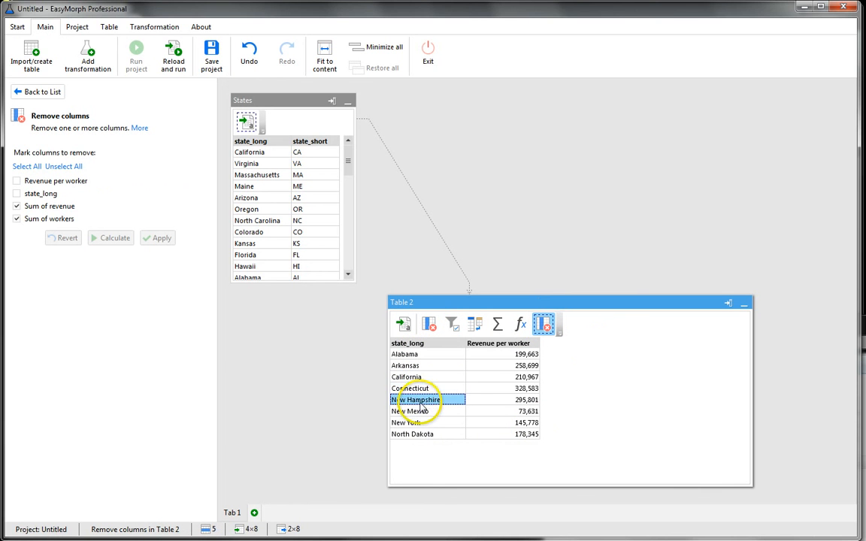
click(418, 423)
click(417, 435)
click(503, 365)
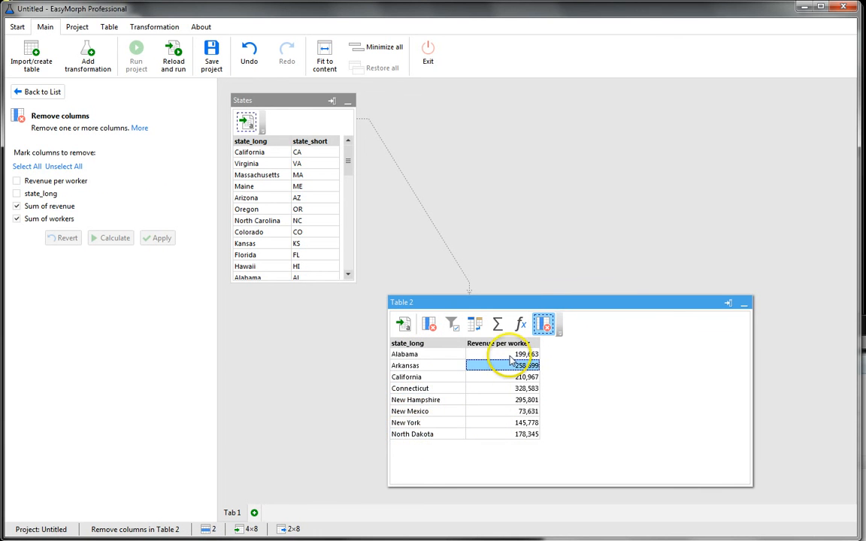
click(499, 354)
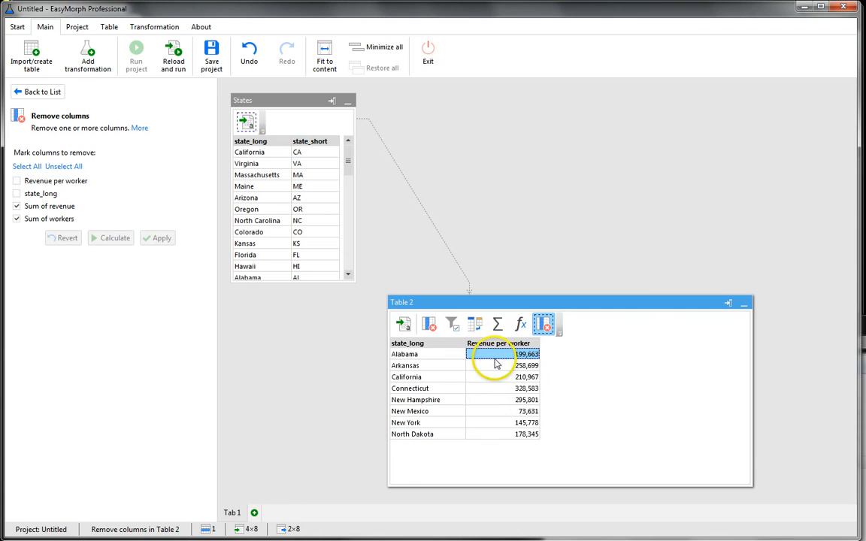
click(499, 366)
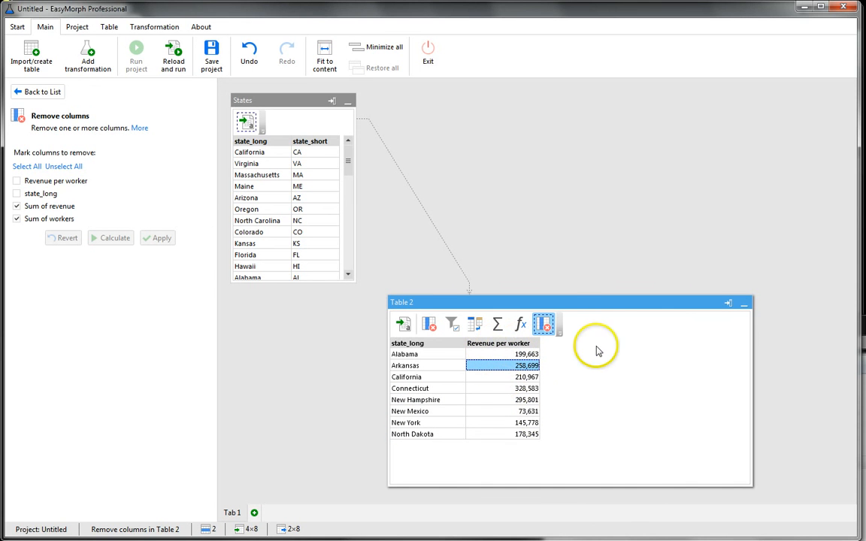
Add an Export into delimited text file transformation at the end of Table 2
click(599, 309)
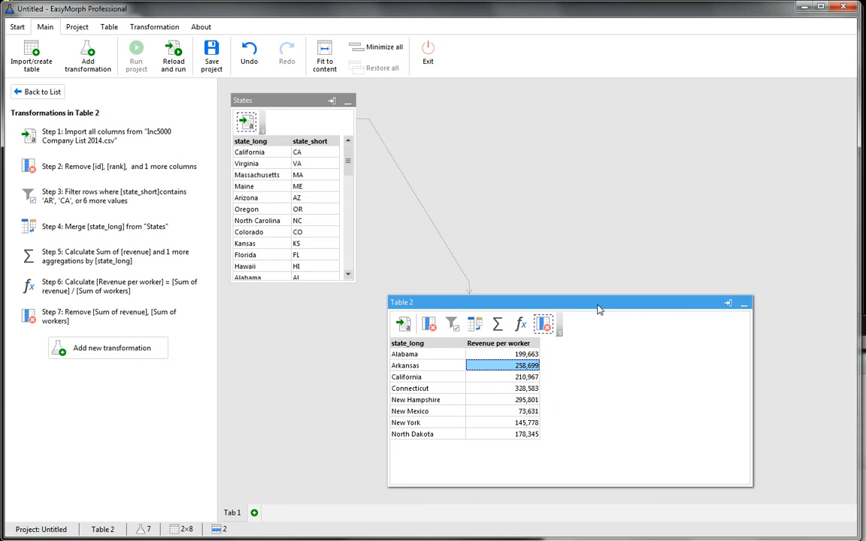
click(87, 60)
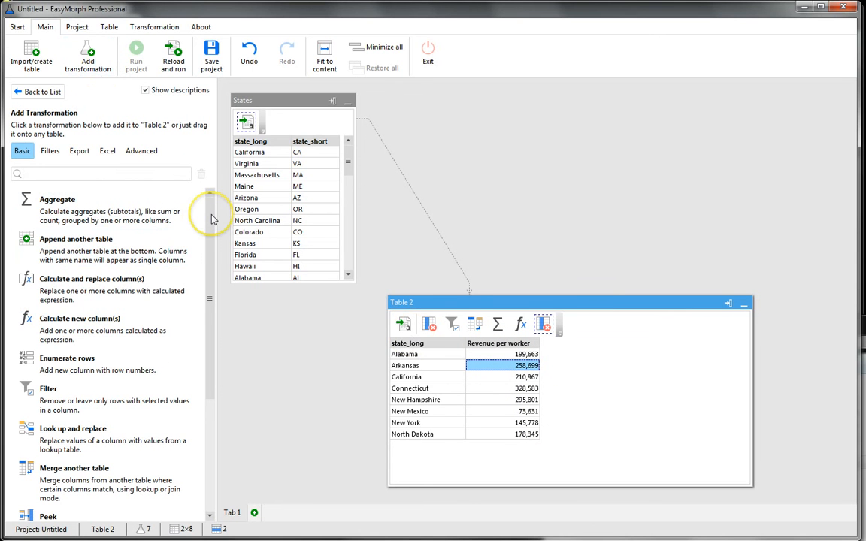
click(76, 153)
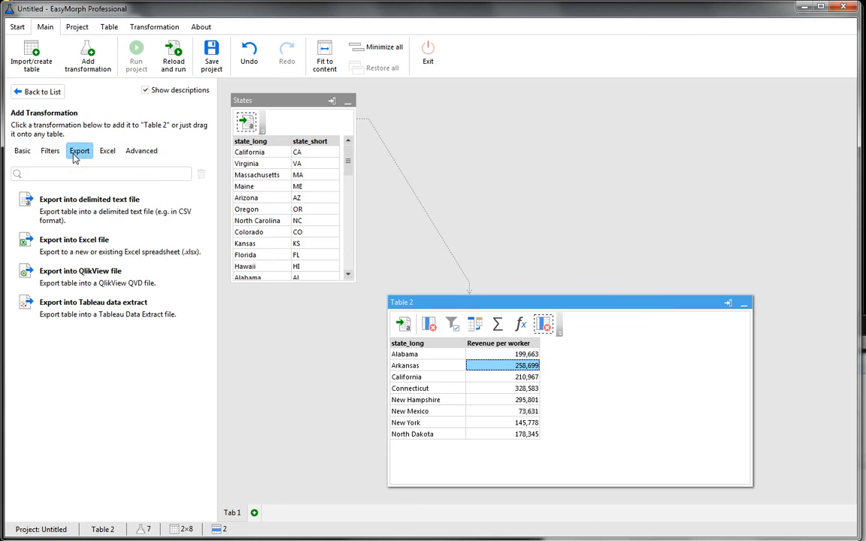
click(90, 213)
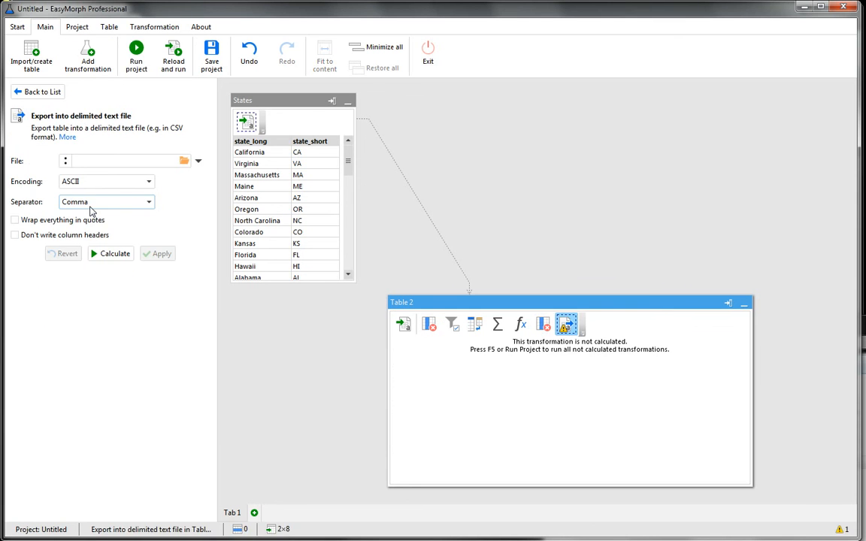
Try to calculate the export with the relative file name export.csv
click(107, 163)
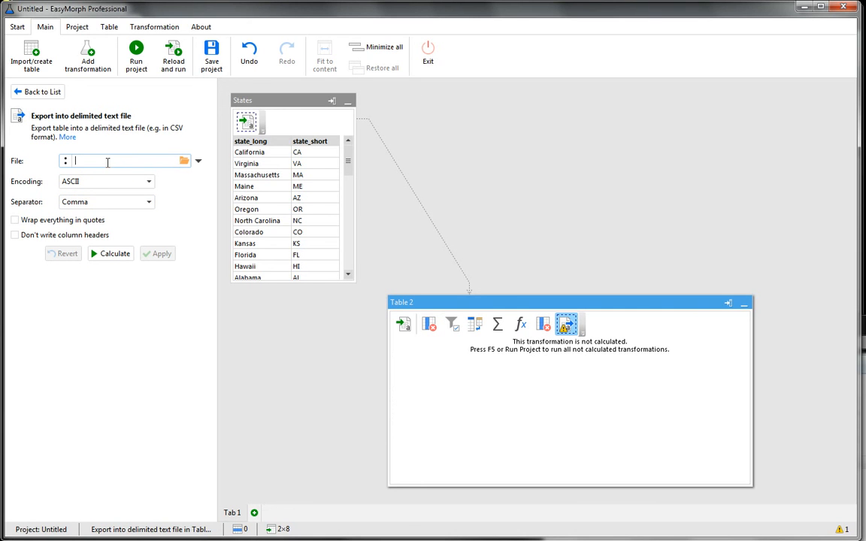
text(export.csv)
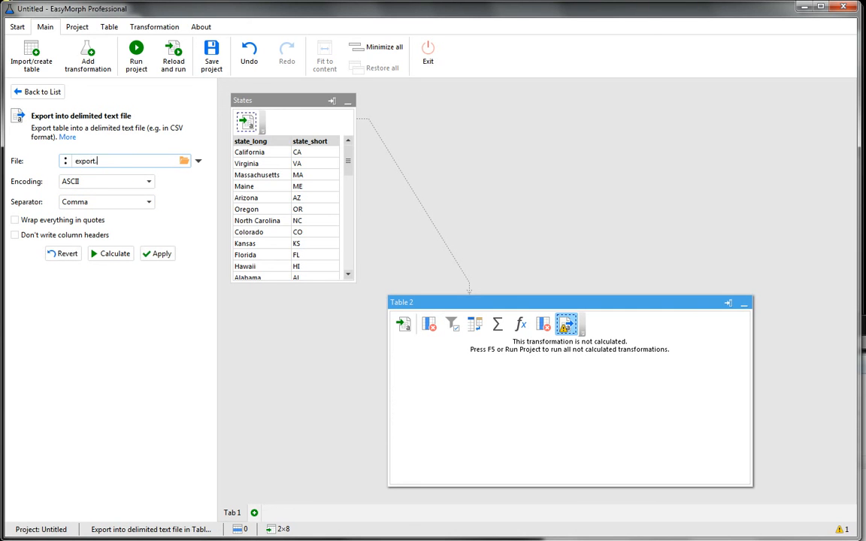
click(111, 254)
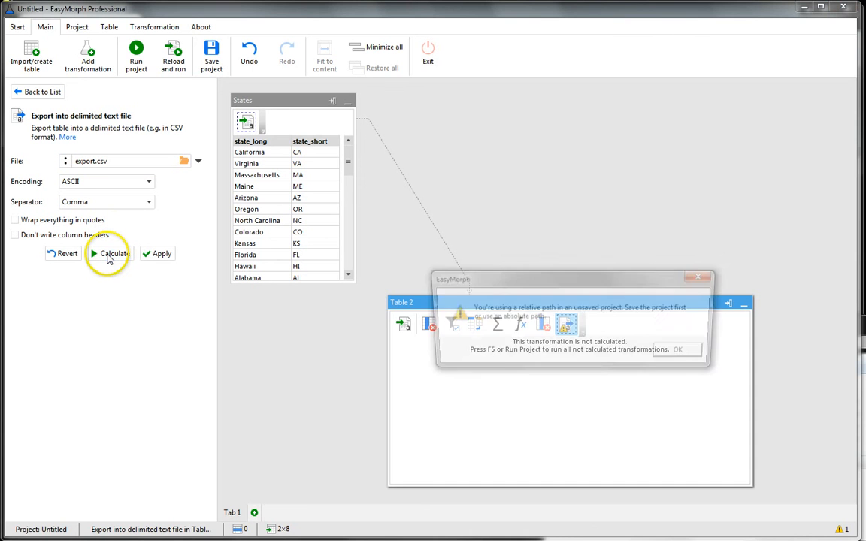
click(679, 351)
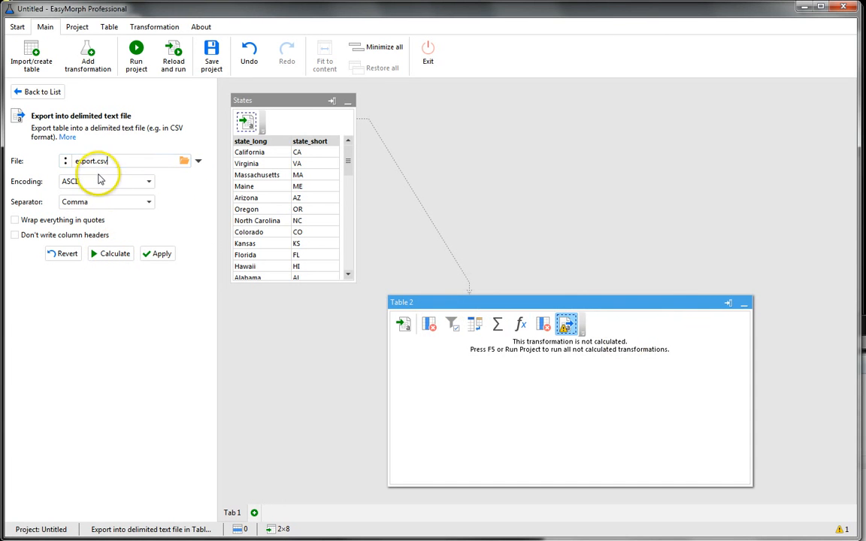
Set the export destination to a CSV file named export in the Inc5000 folder, and calculate the export
click(184, 162)
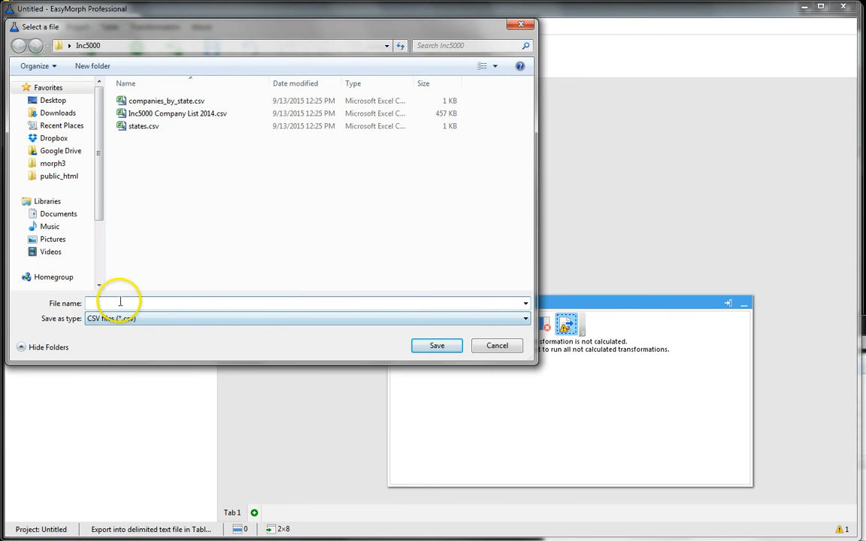
text(export)
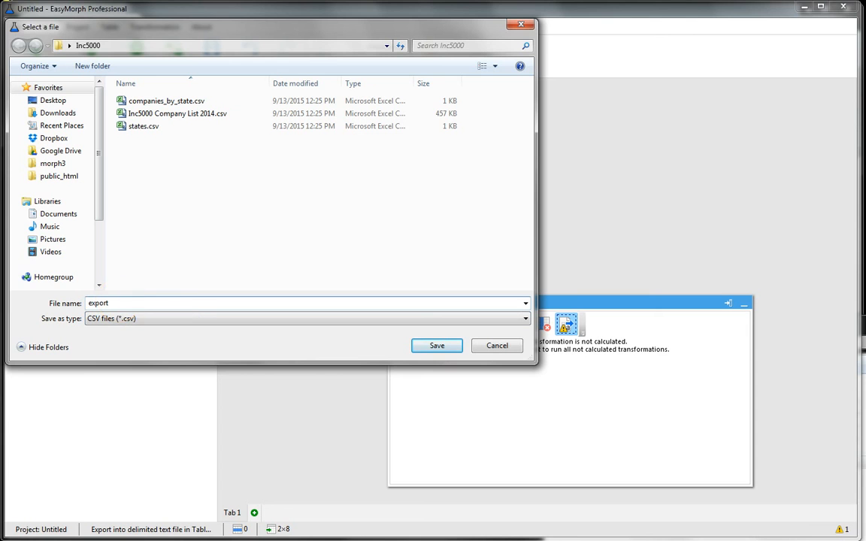
key(Return)
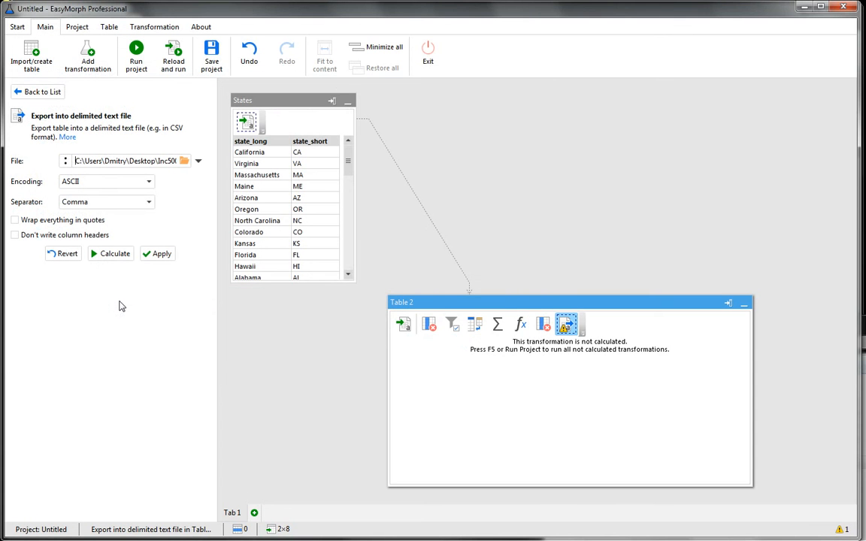
click(113, 255)
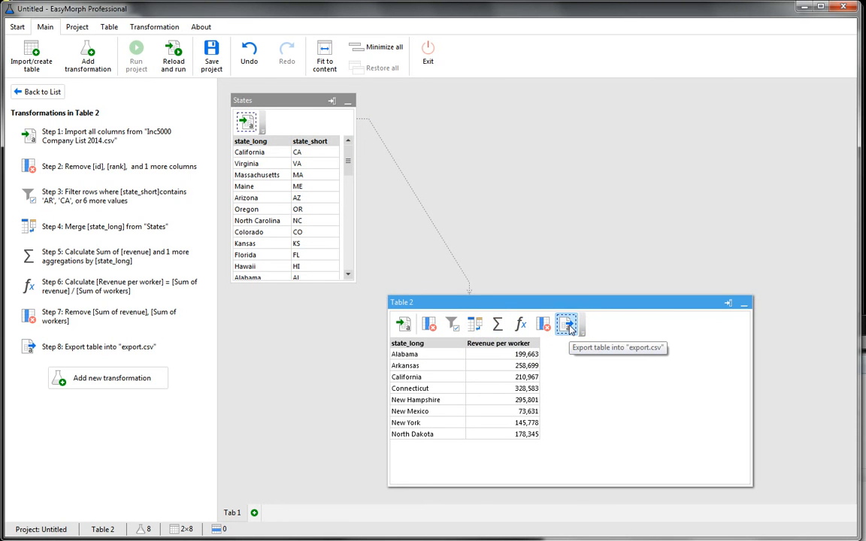
click(613, 350)
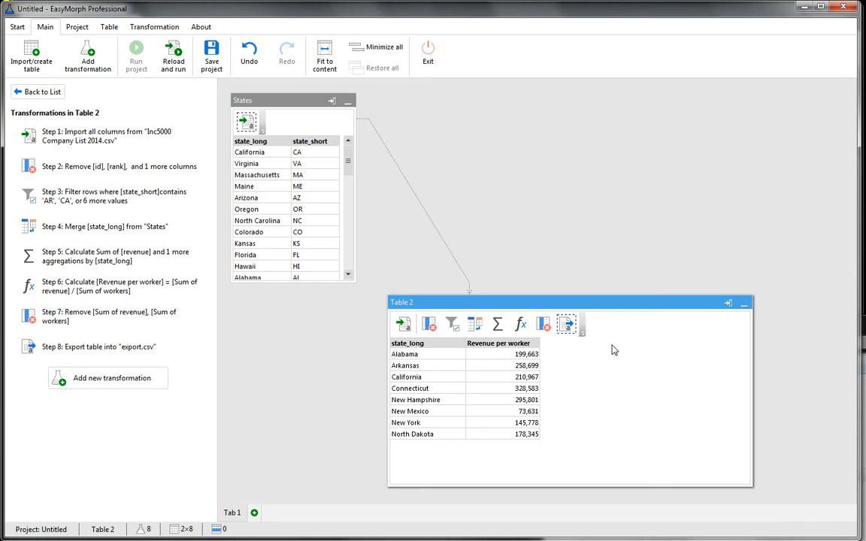